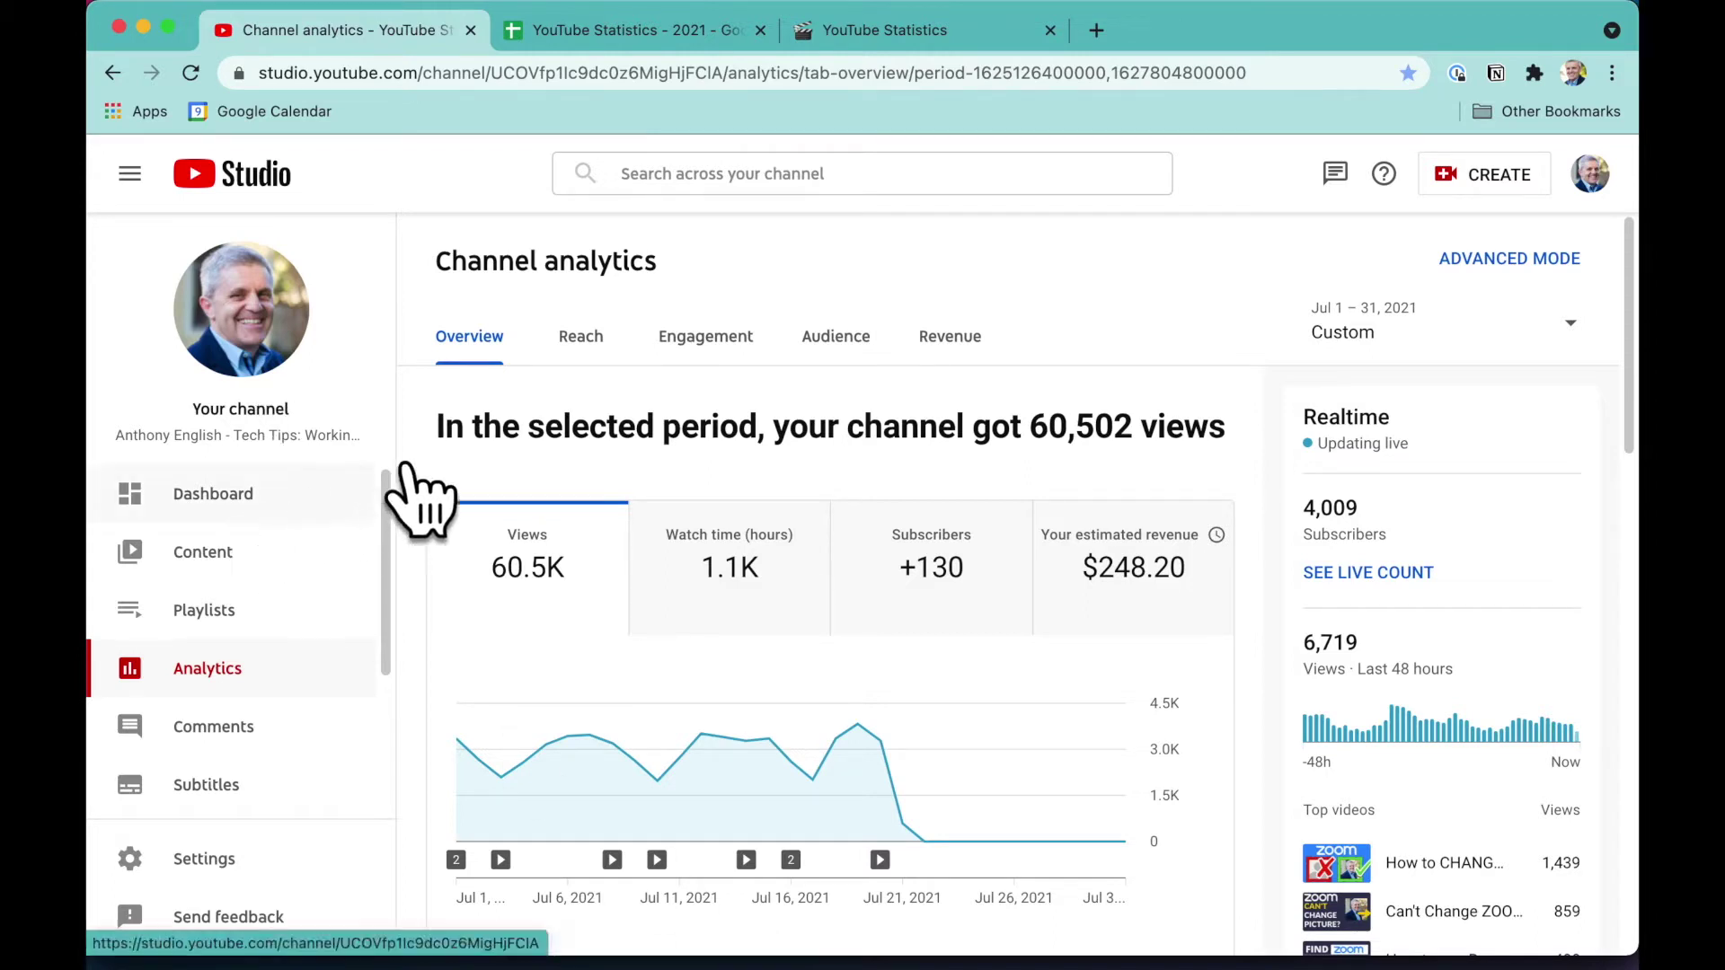
Step: Review July reach and engagement in YouTube Studio, then open the tracker's May sheet
click(629, 350)
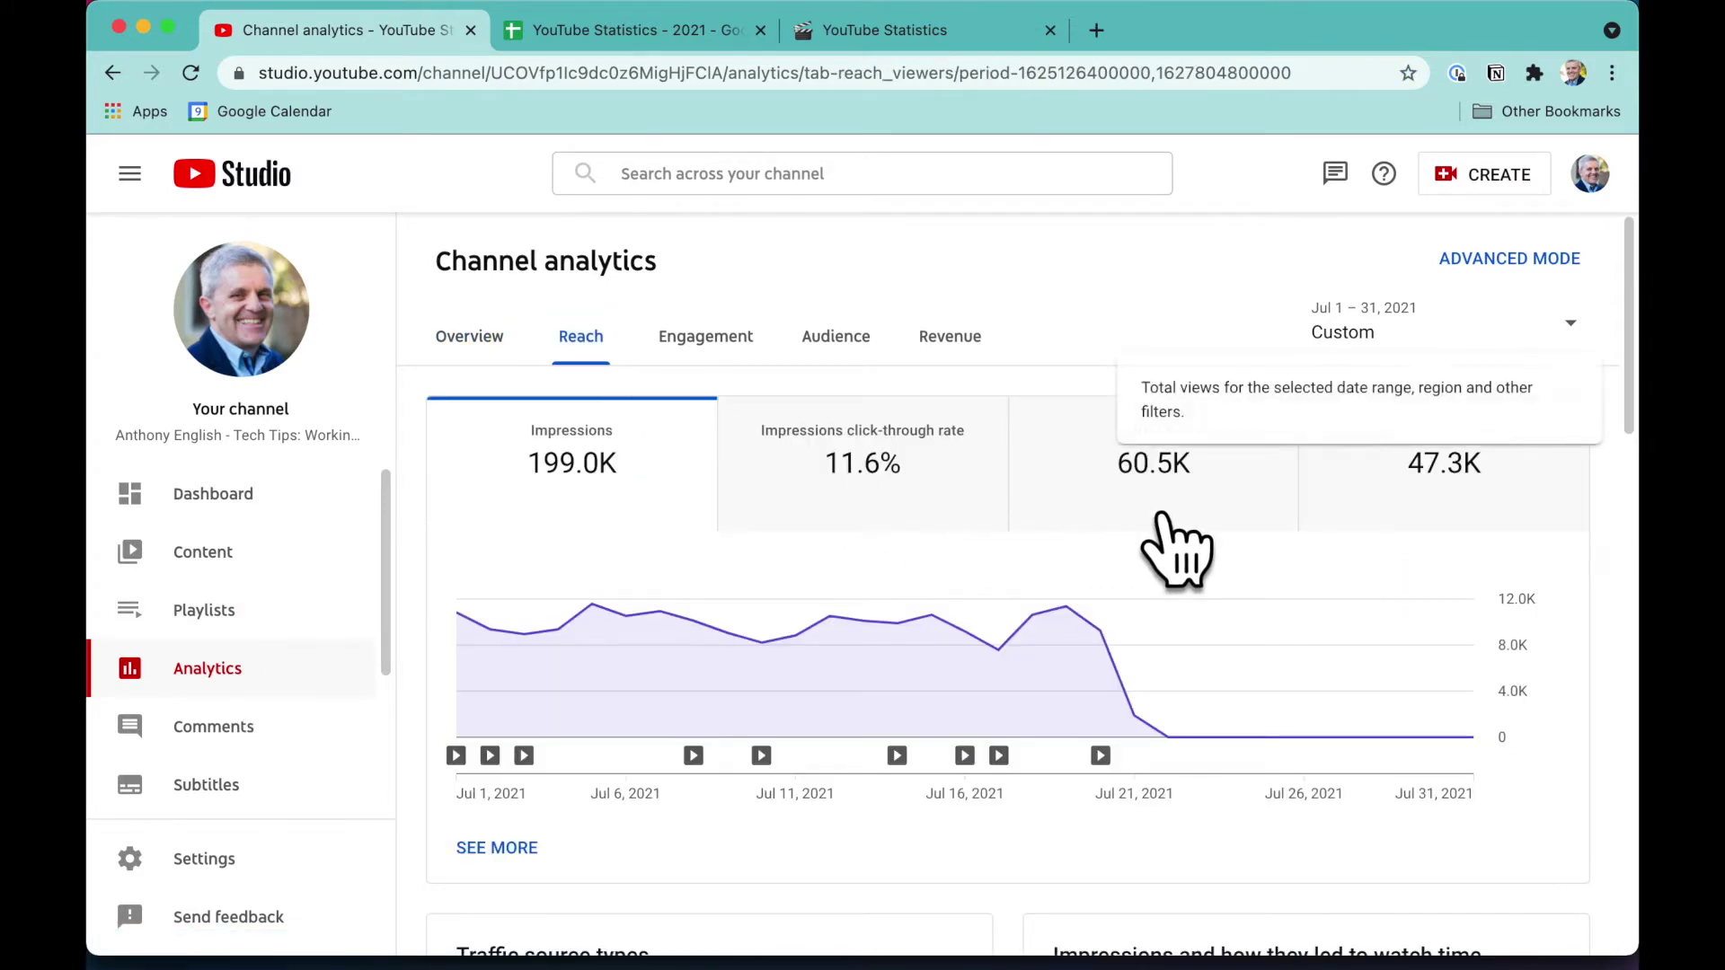
key(Right)
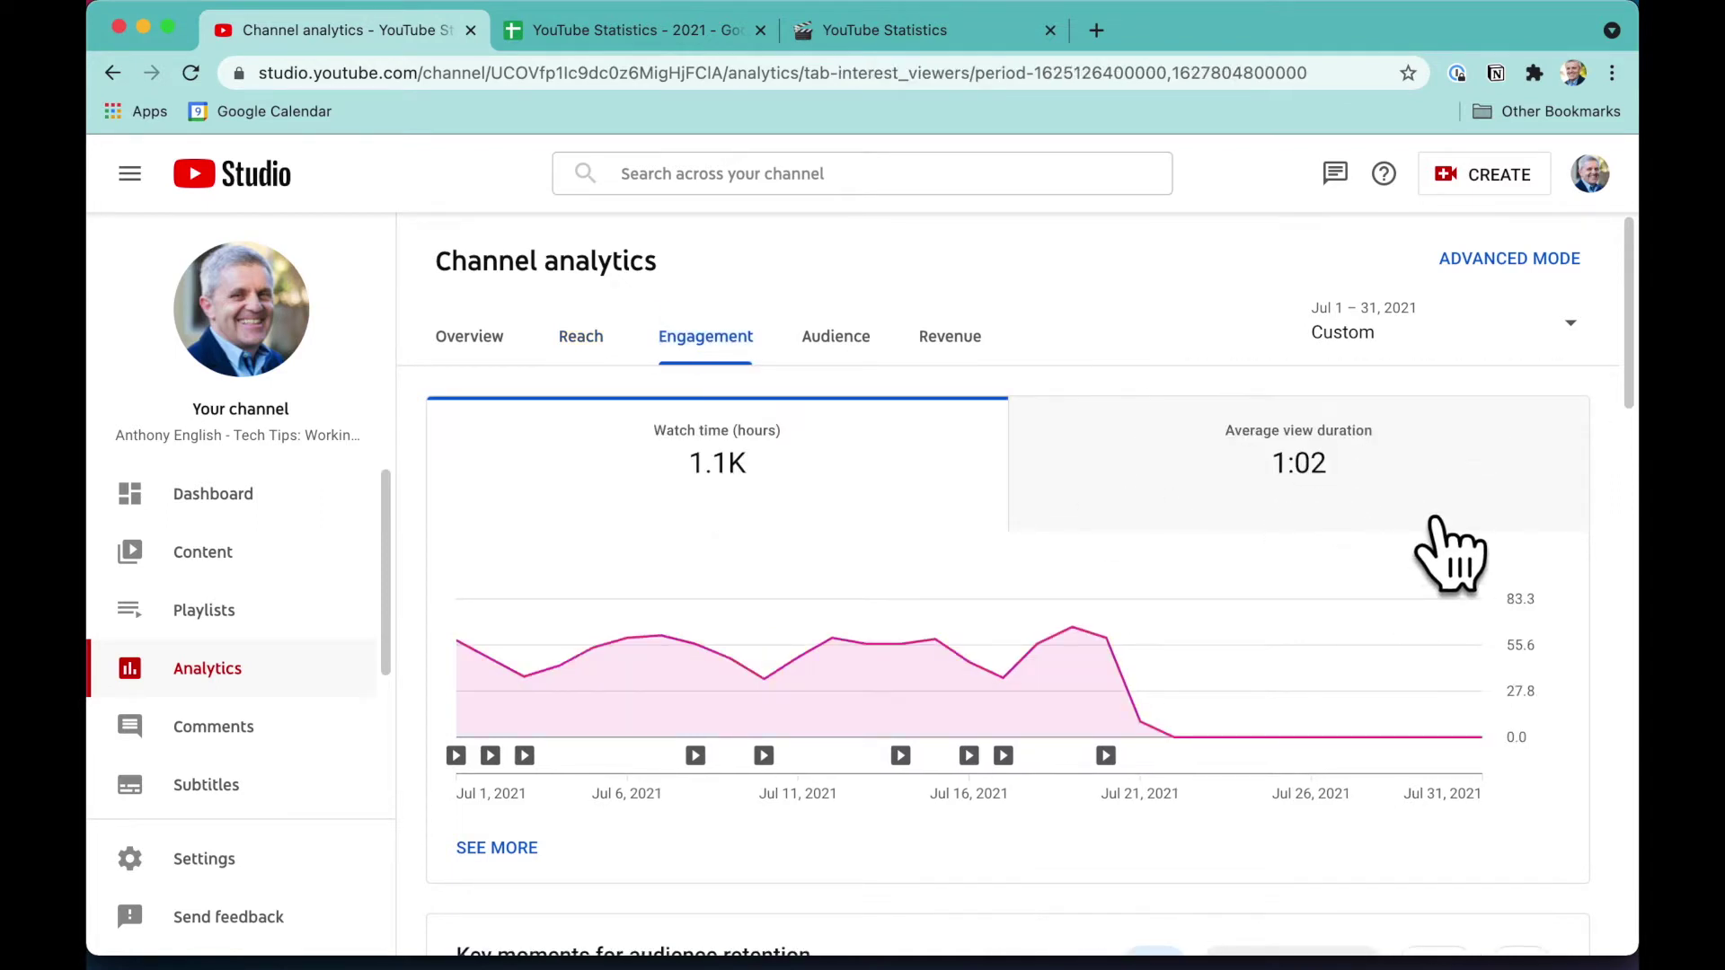
click(510, 342)
click(645, 41)
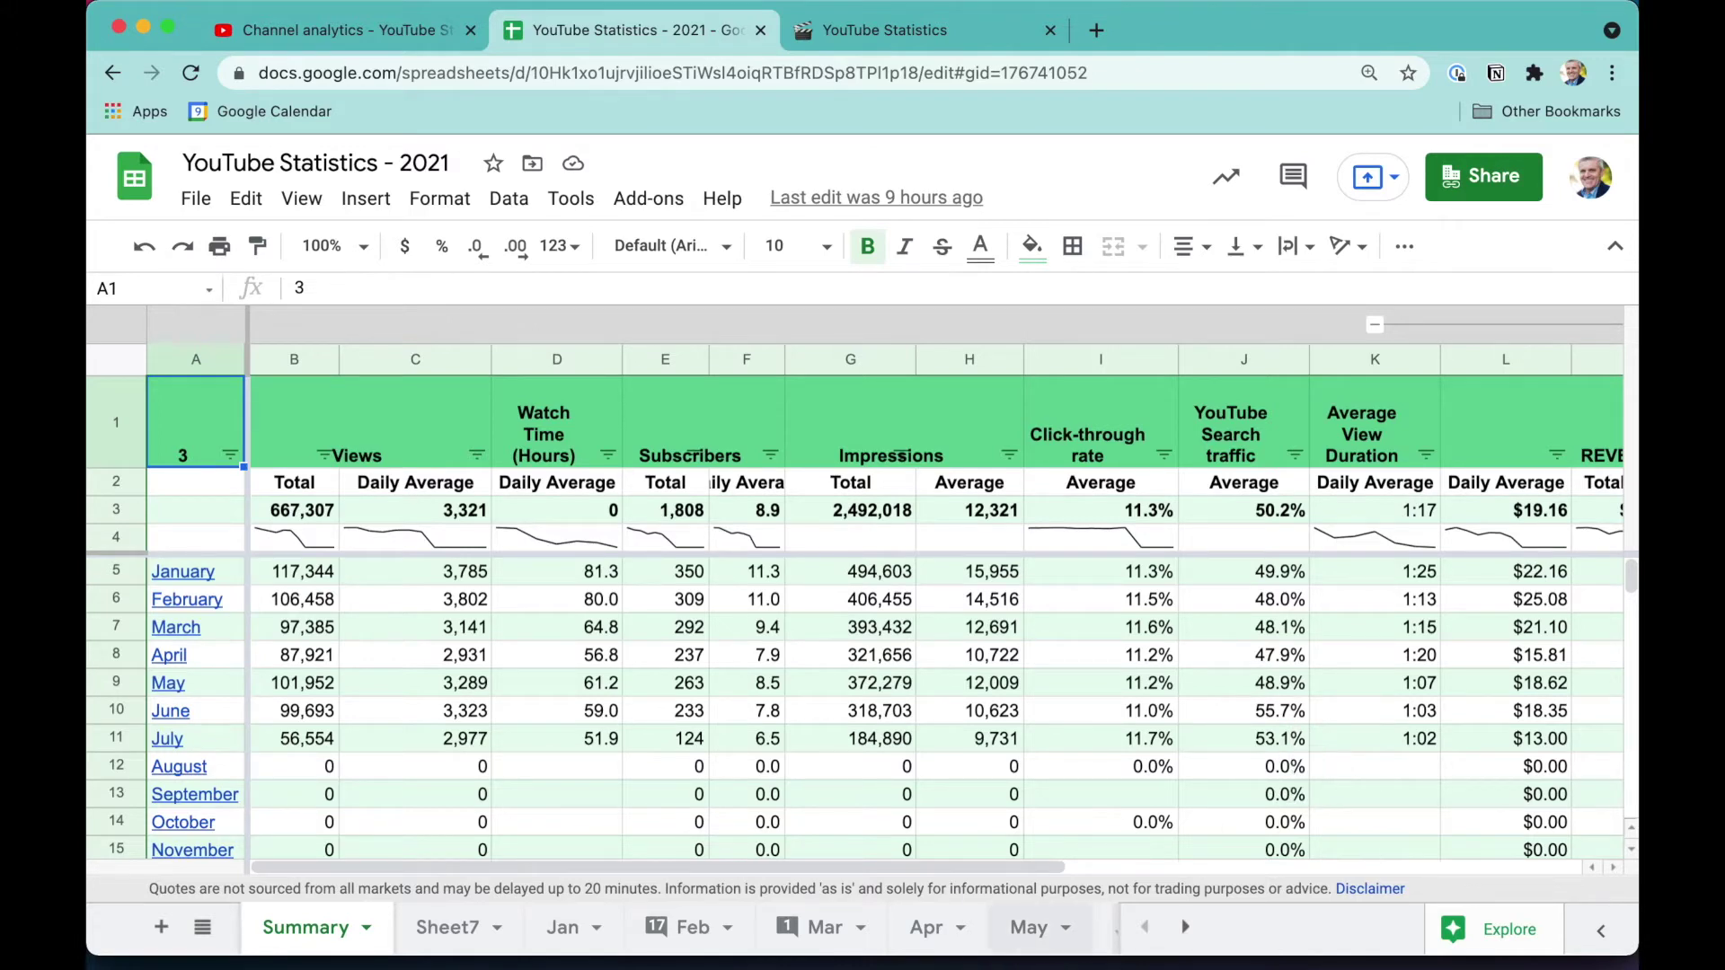
click(1050, 935)
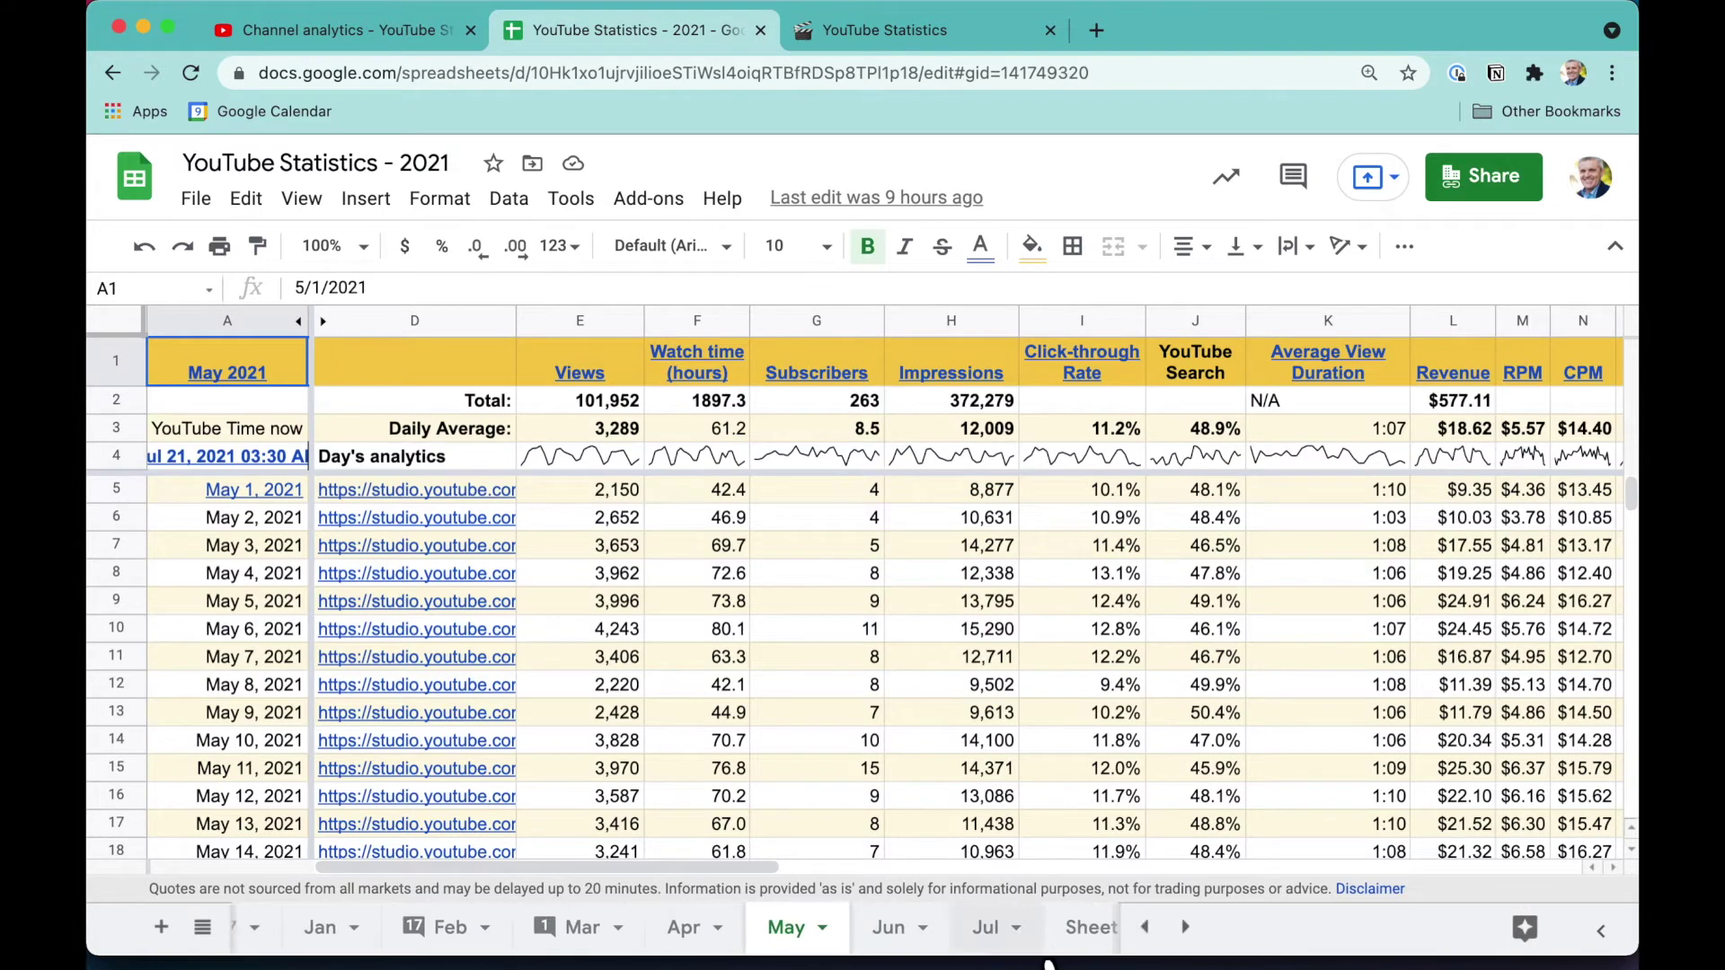
Step: Open the Jul sheet, scroll right to the revenue columns, then switch to Notion's database
click(1005, 942)
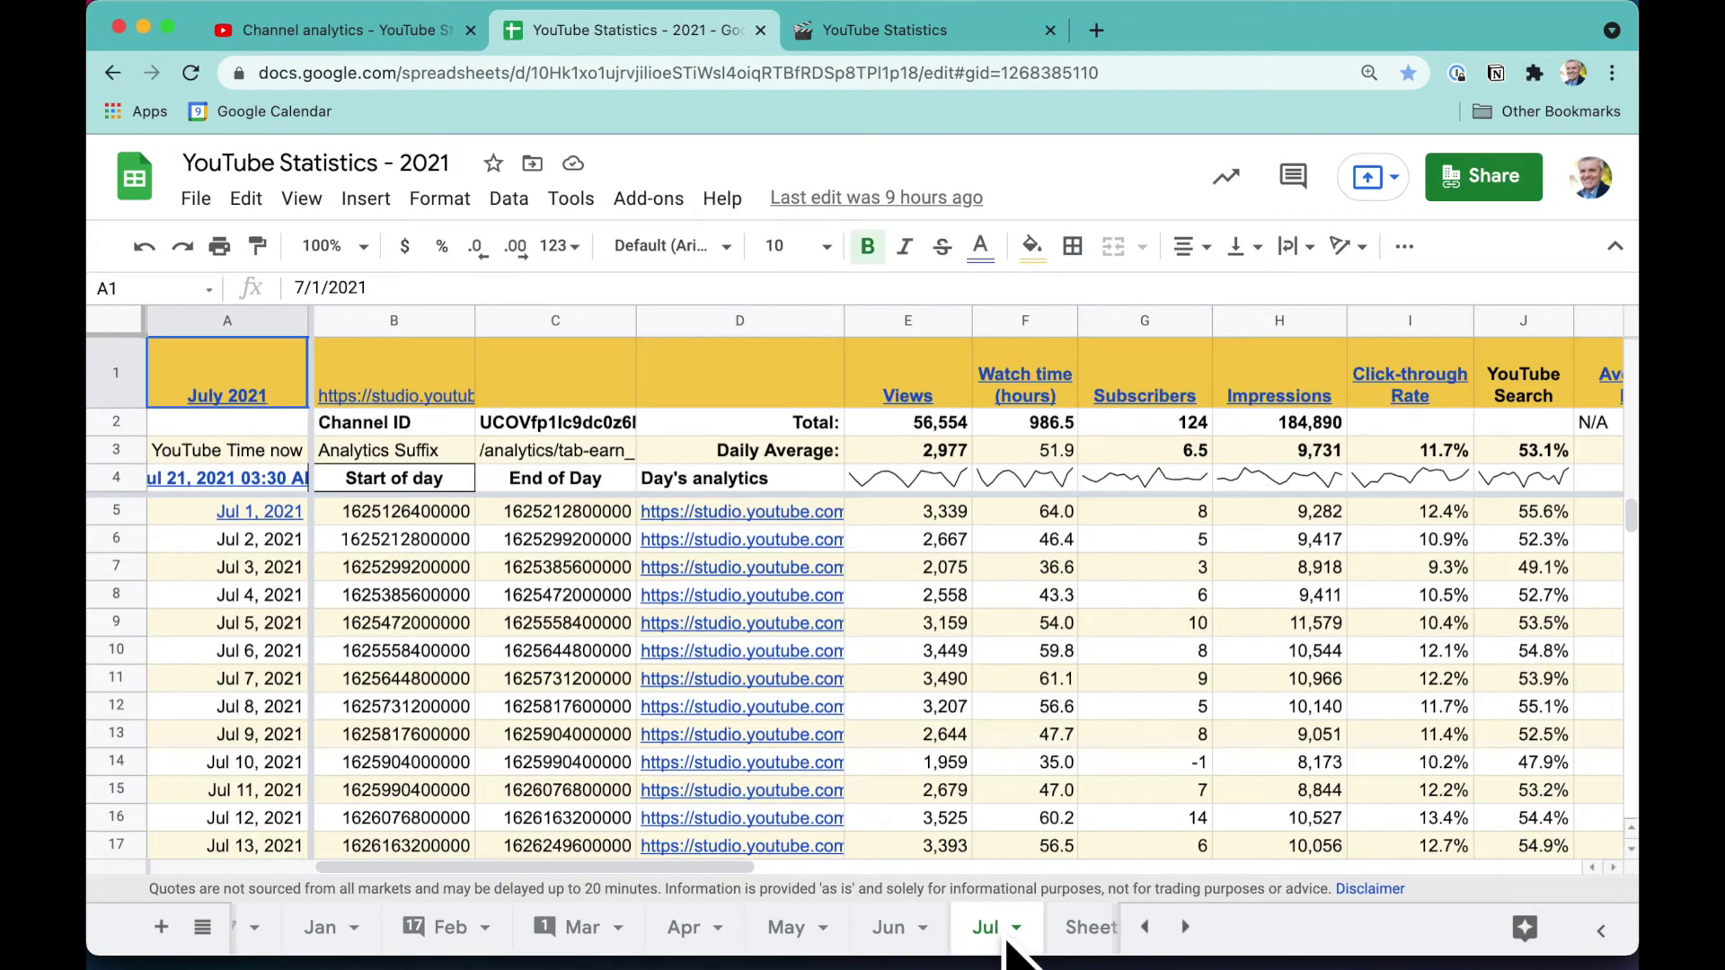
scroll(1140, 789, right, 10)
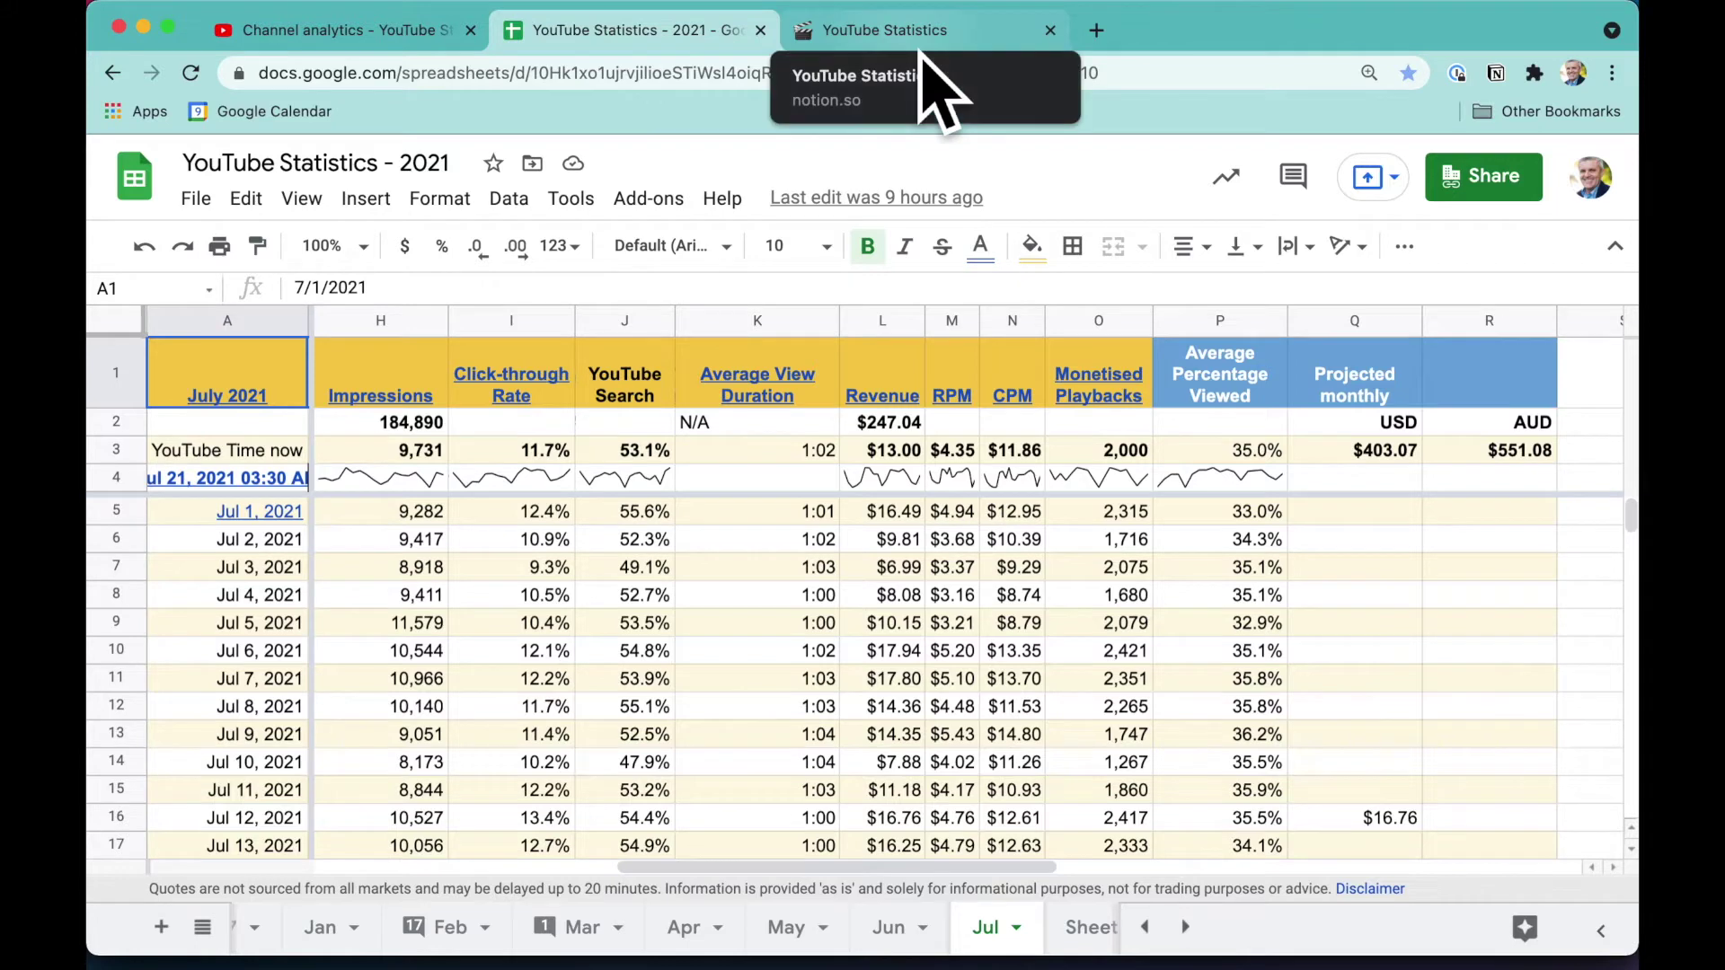
click(922, 46)
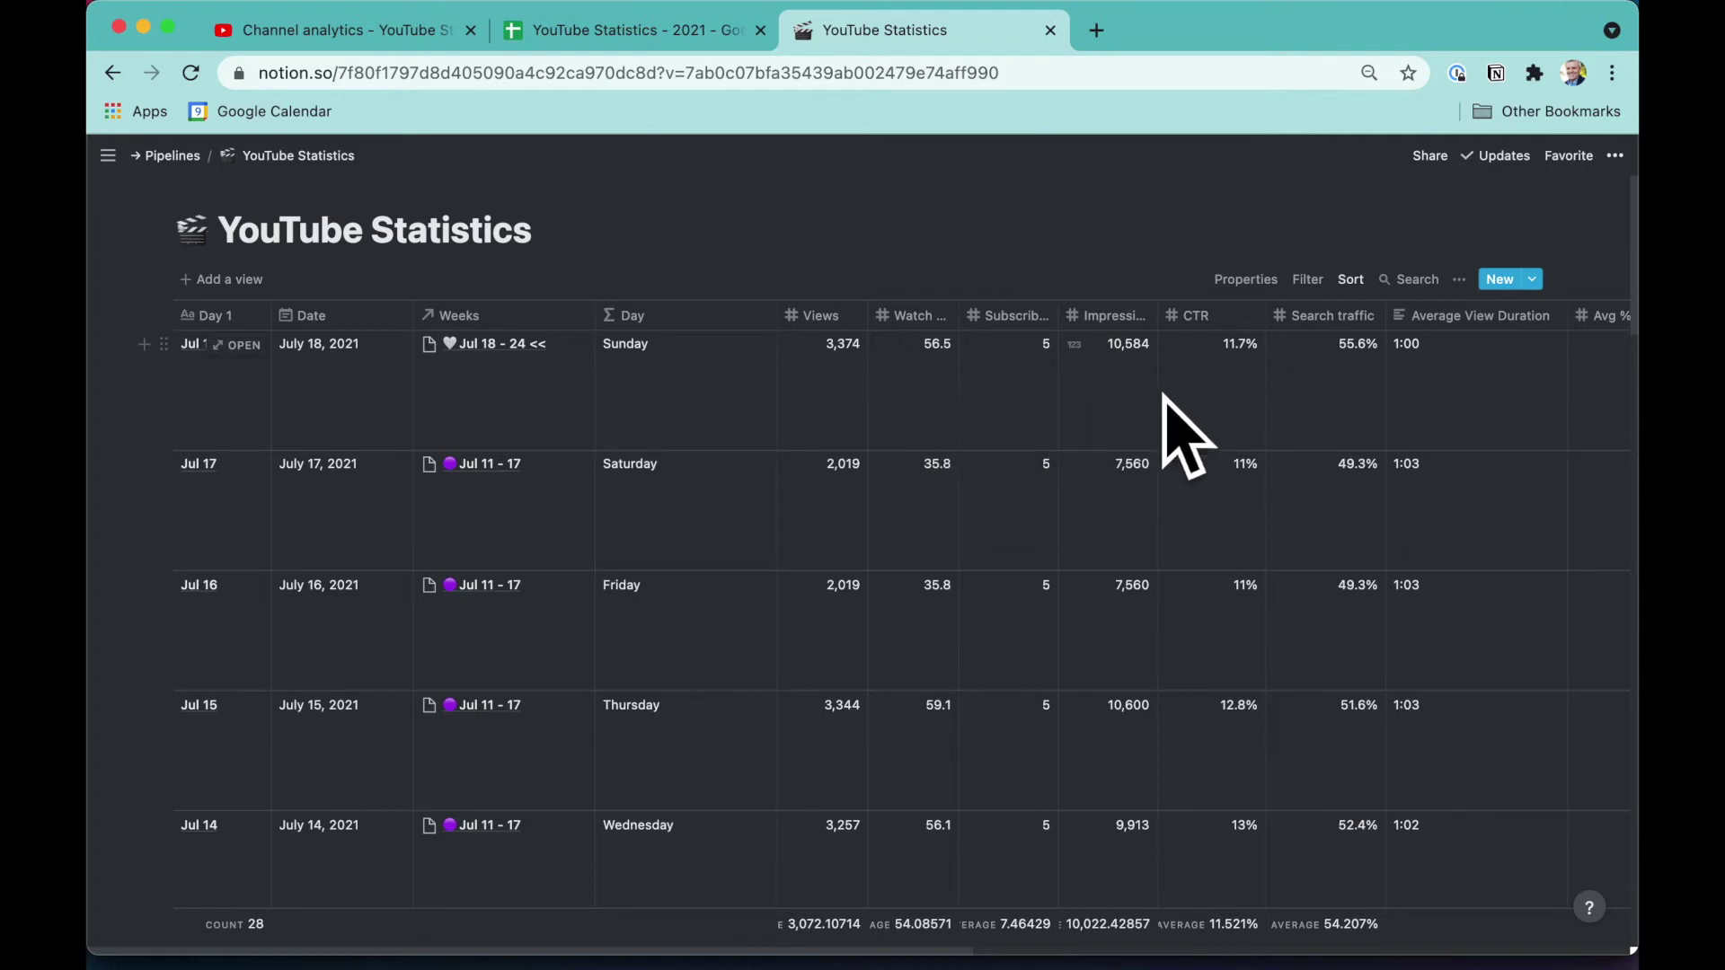
Step: Scroll across the YouTube Statistics table columns, then add a new empty entry
scroll(1163, 395, right, 2)
scroll(1163, 396, right, 10)
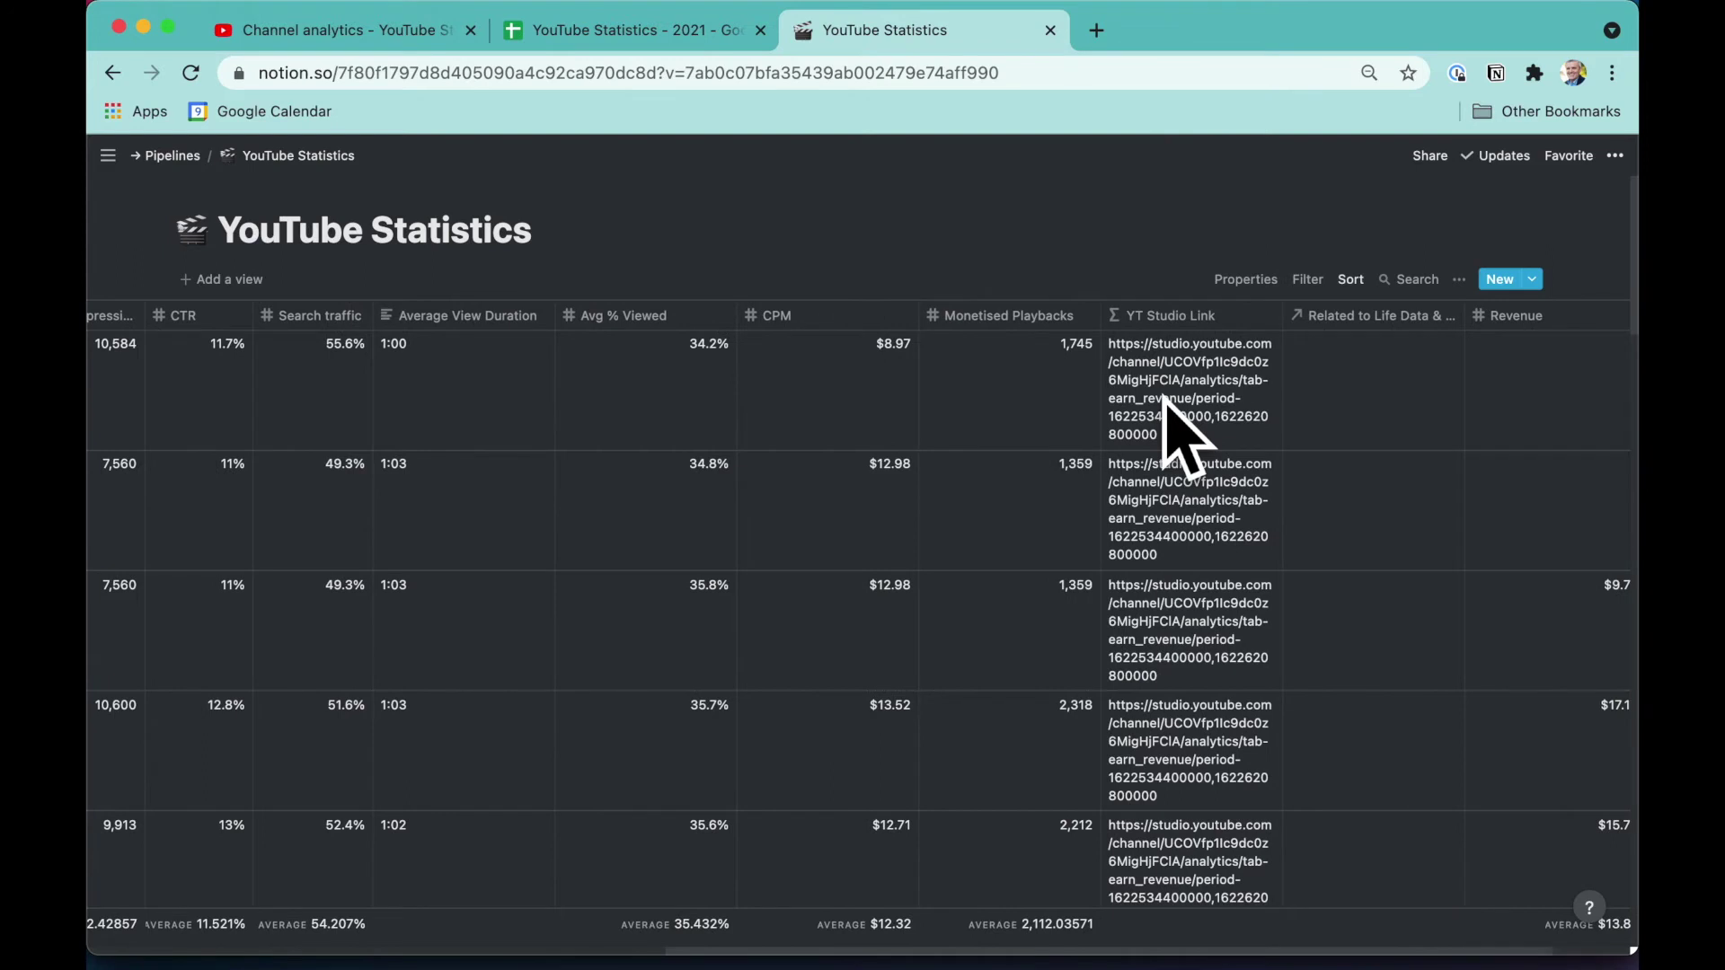
scroll(1166, 400, left, 3)
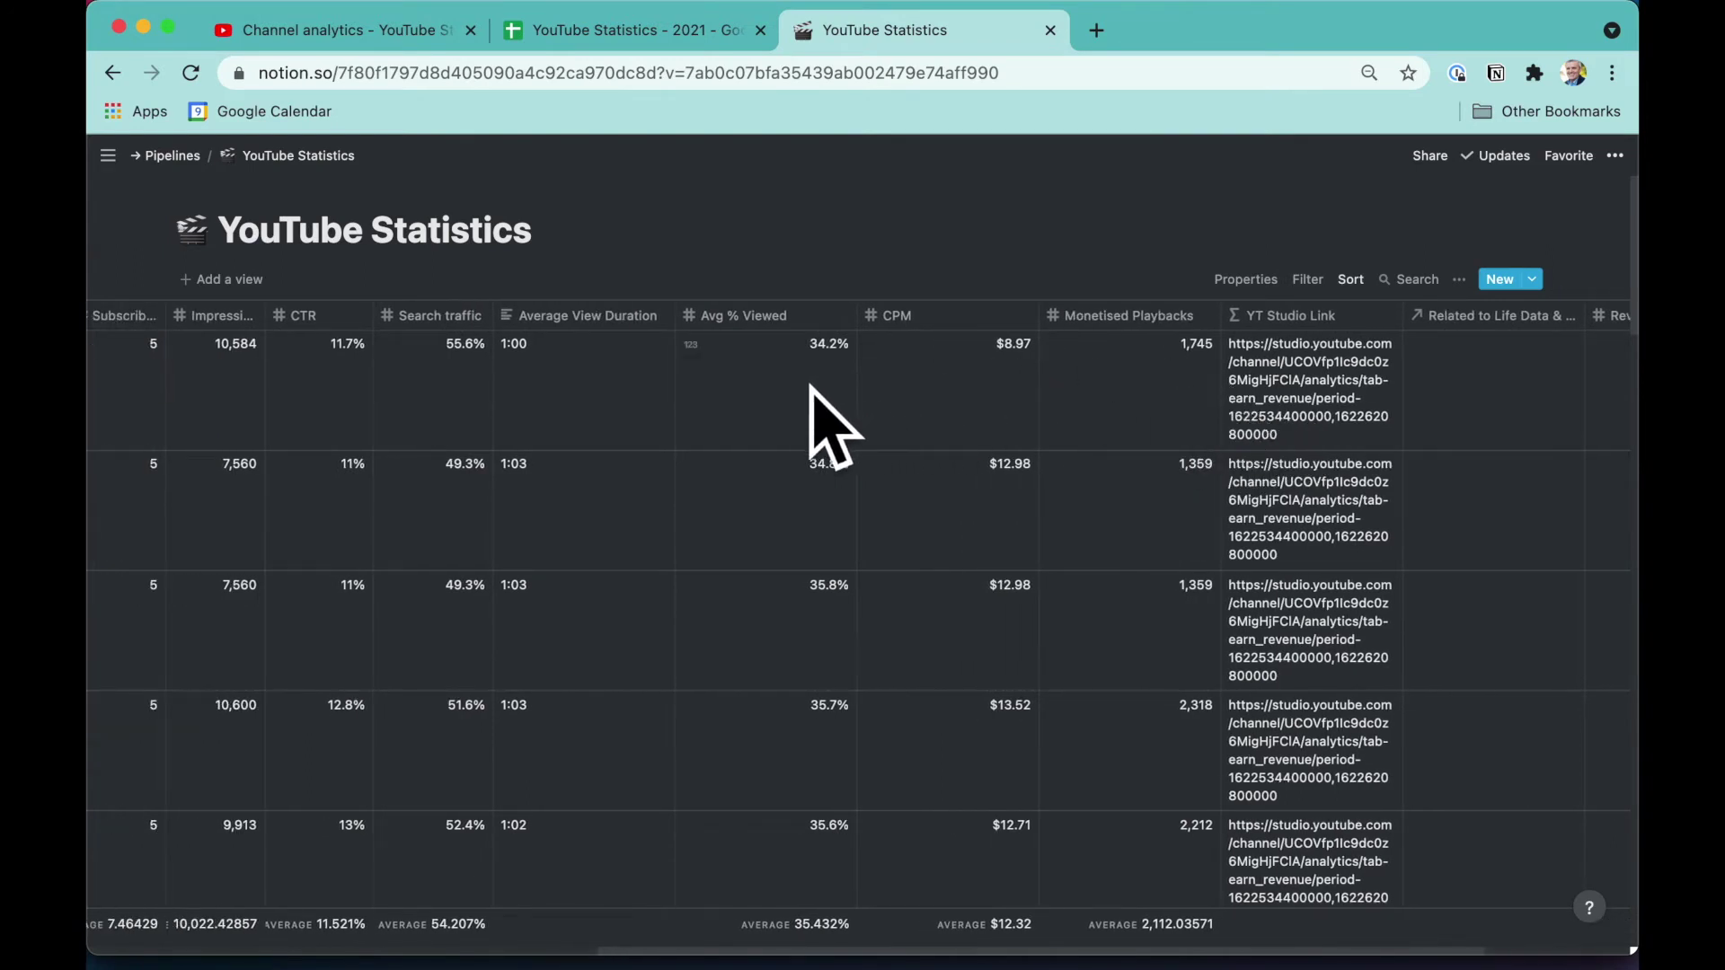
scroll(831, 427, left, 2)
scroll(811, 387, left, 6)
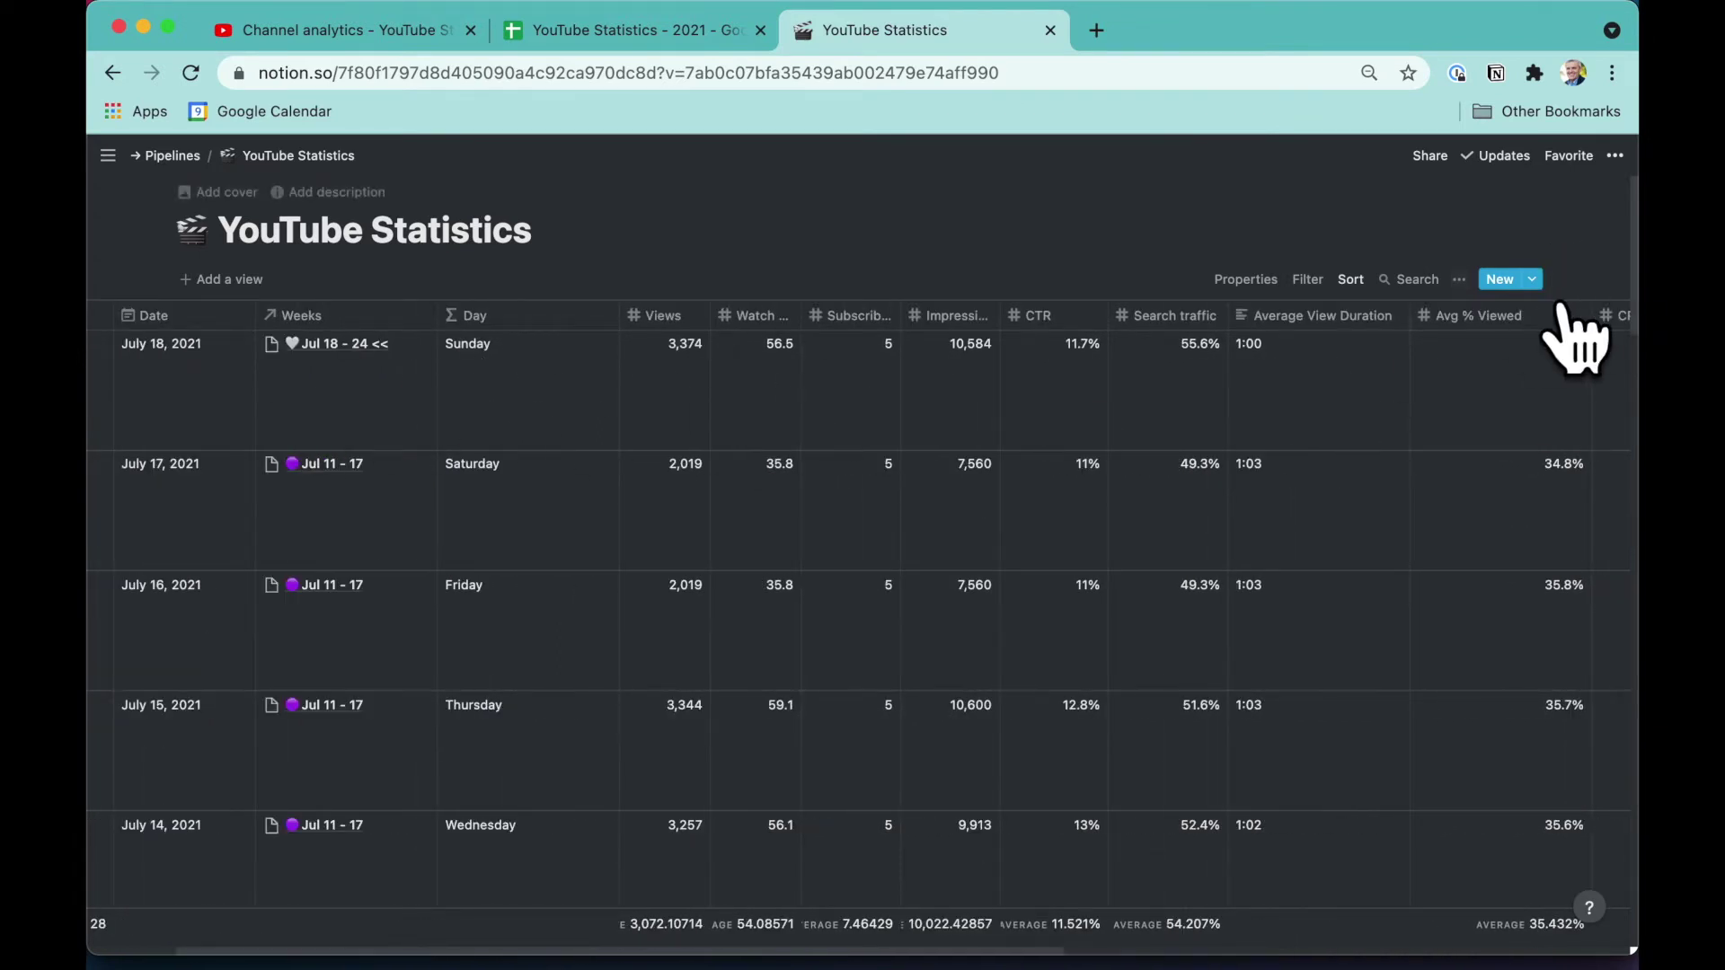
click(1520, 279)
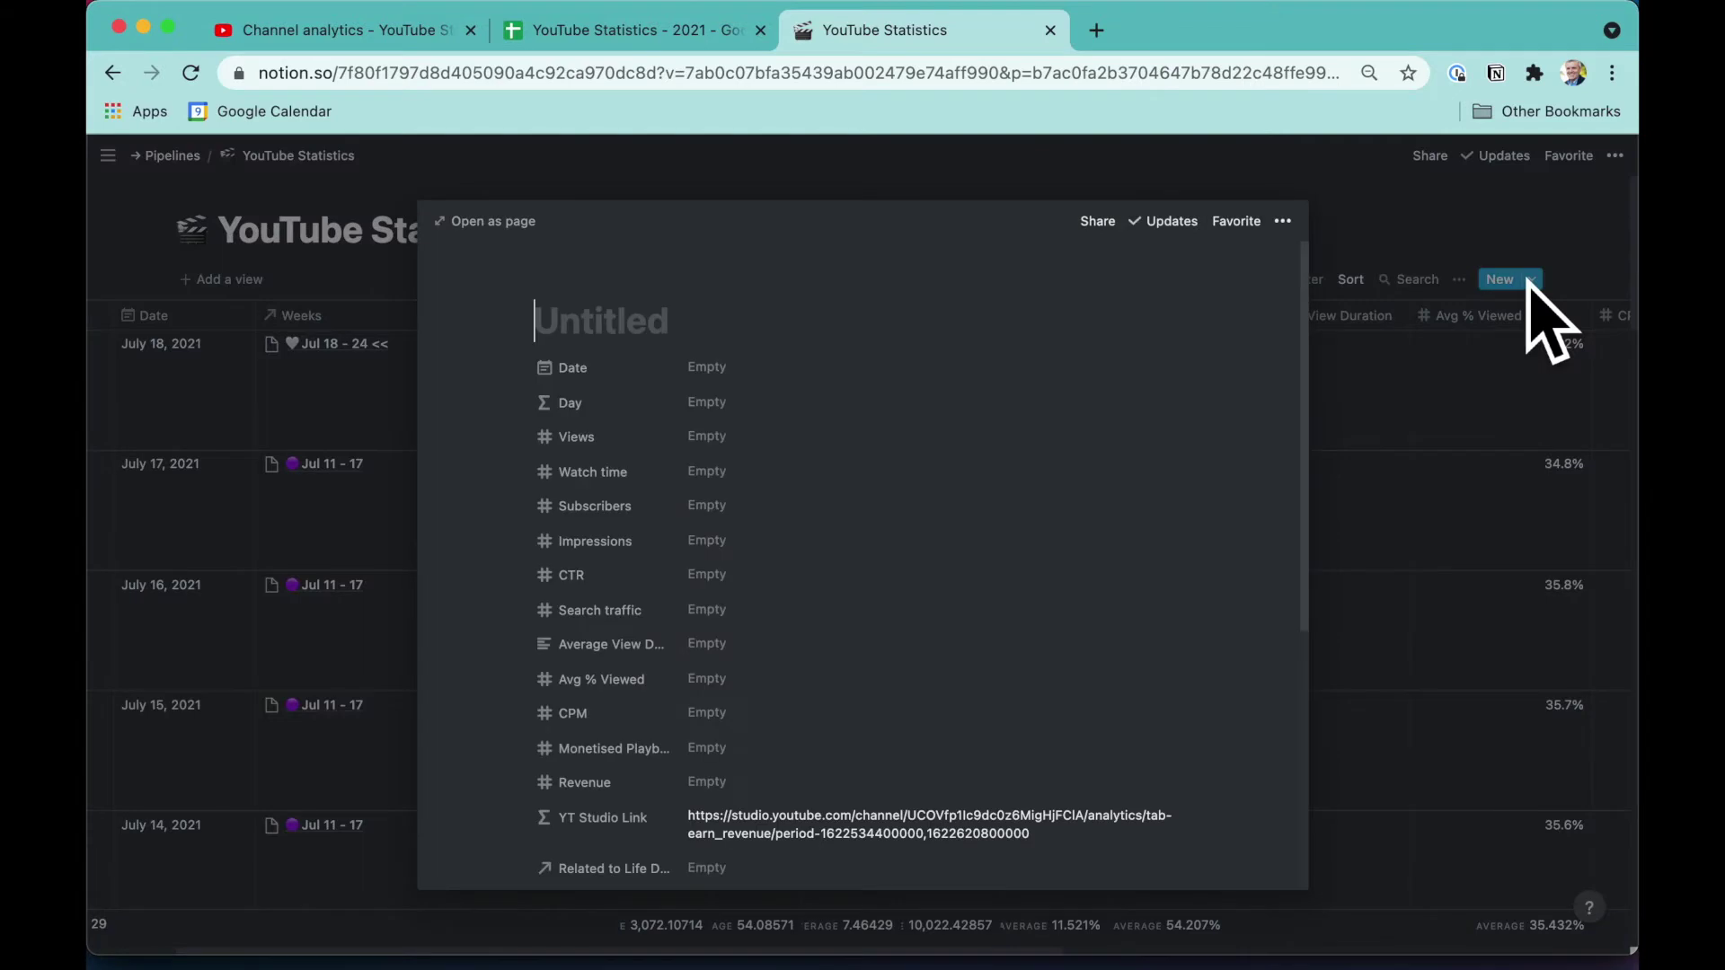
Step: Title the new entry 'Jul 21', date it July 21, 2021, then chart July watch hours
text(Ju)
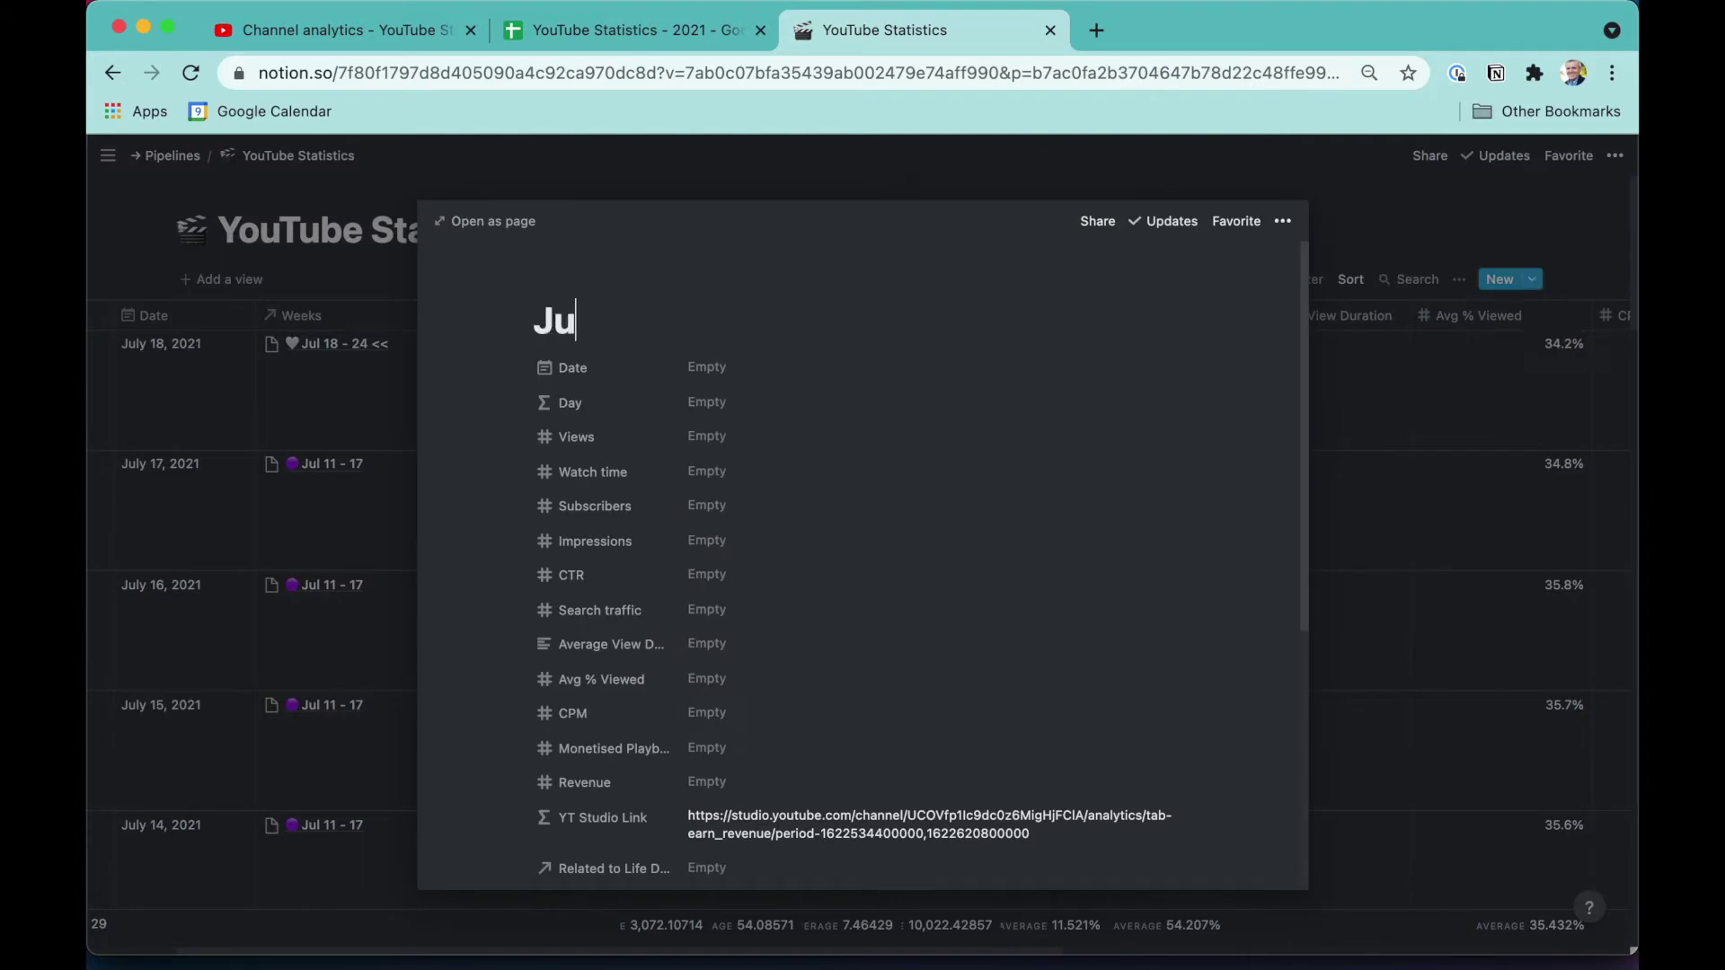
text(l 21)
click(706, 367)
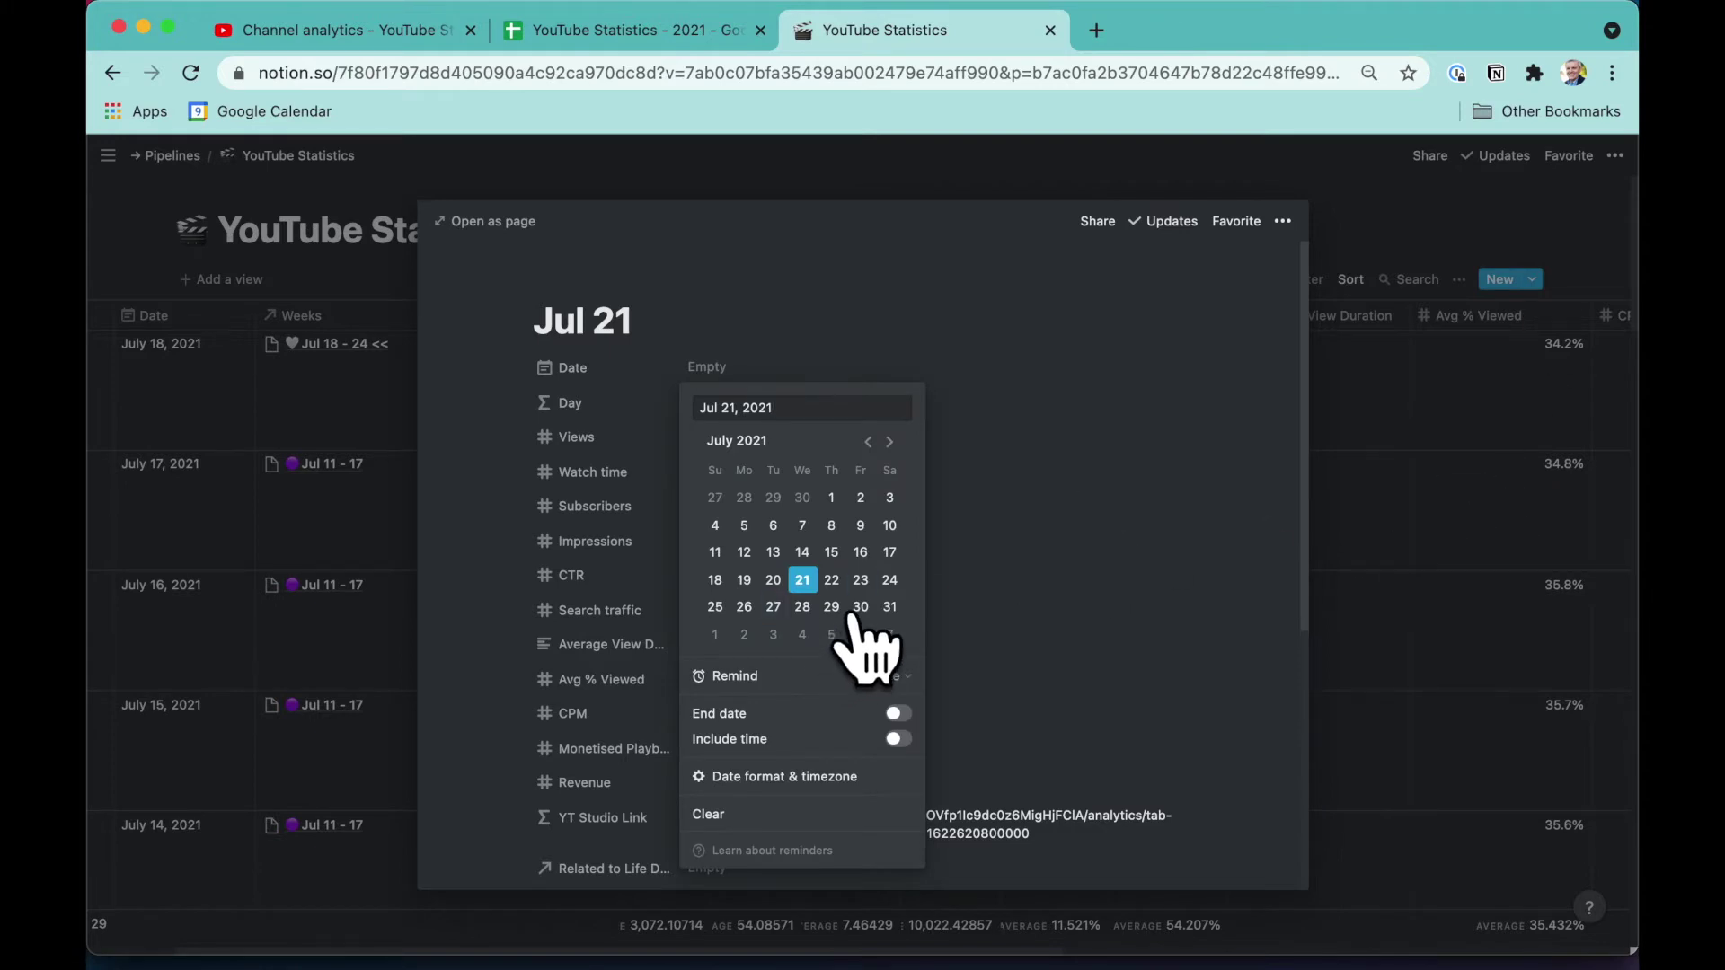
click(961, 355)
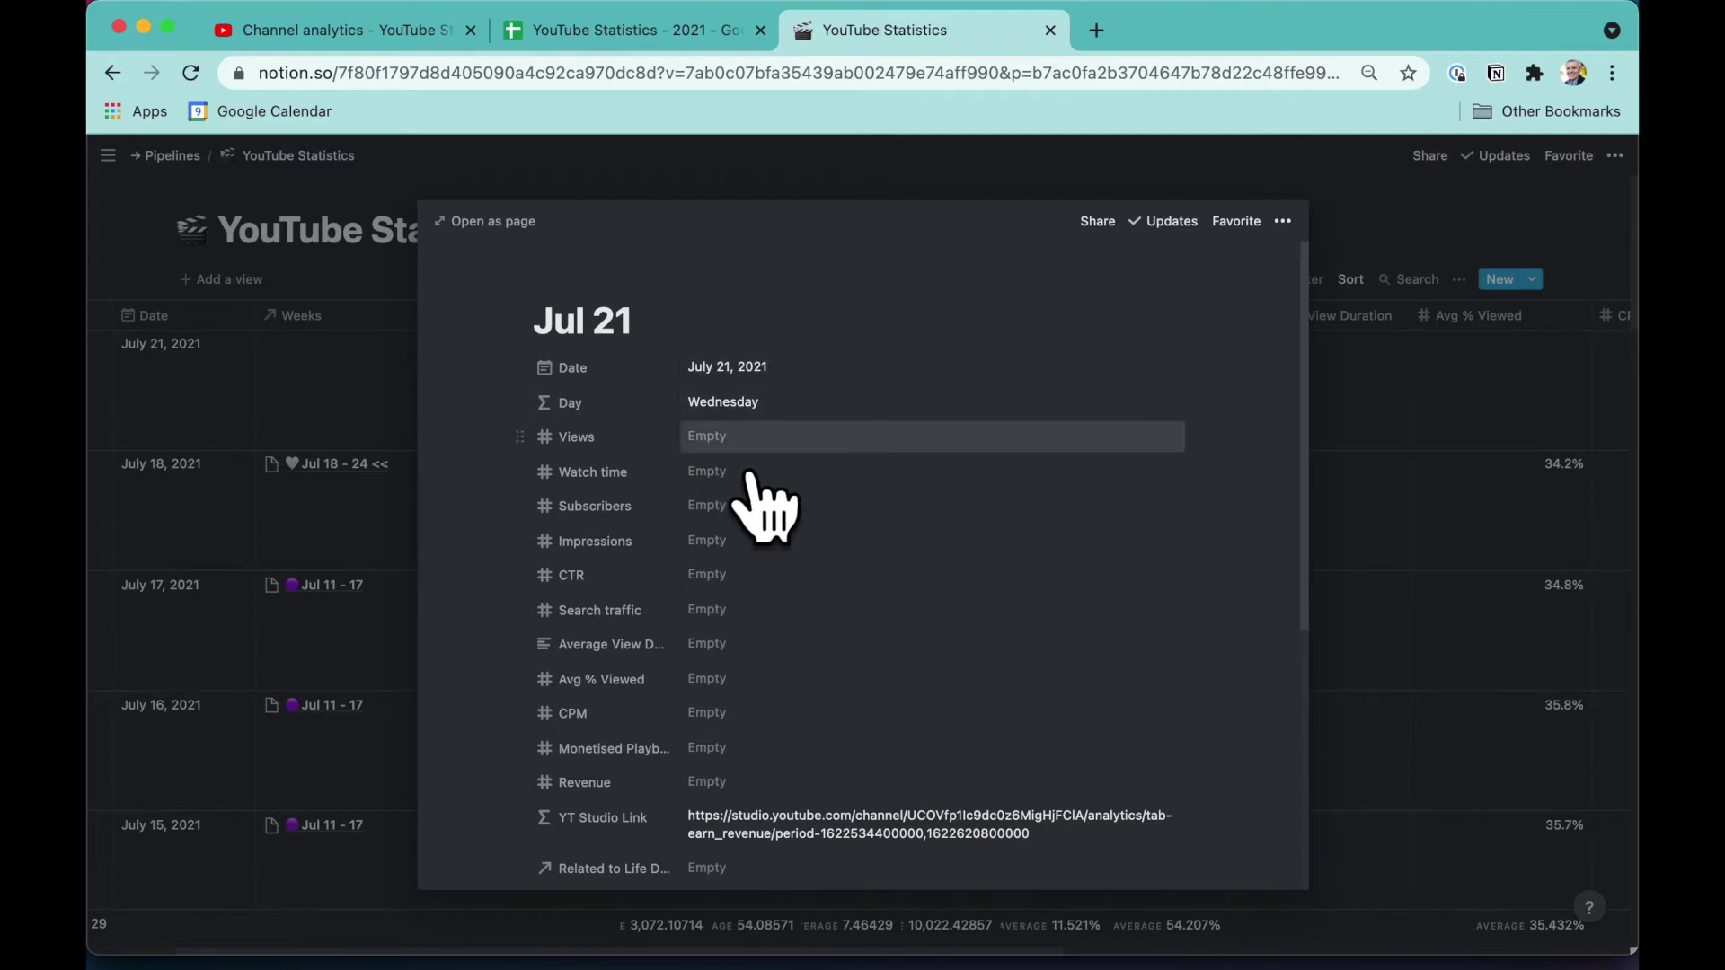
click(364, 44)
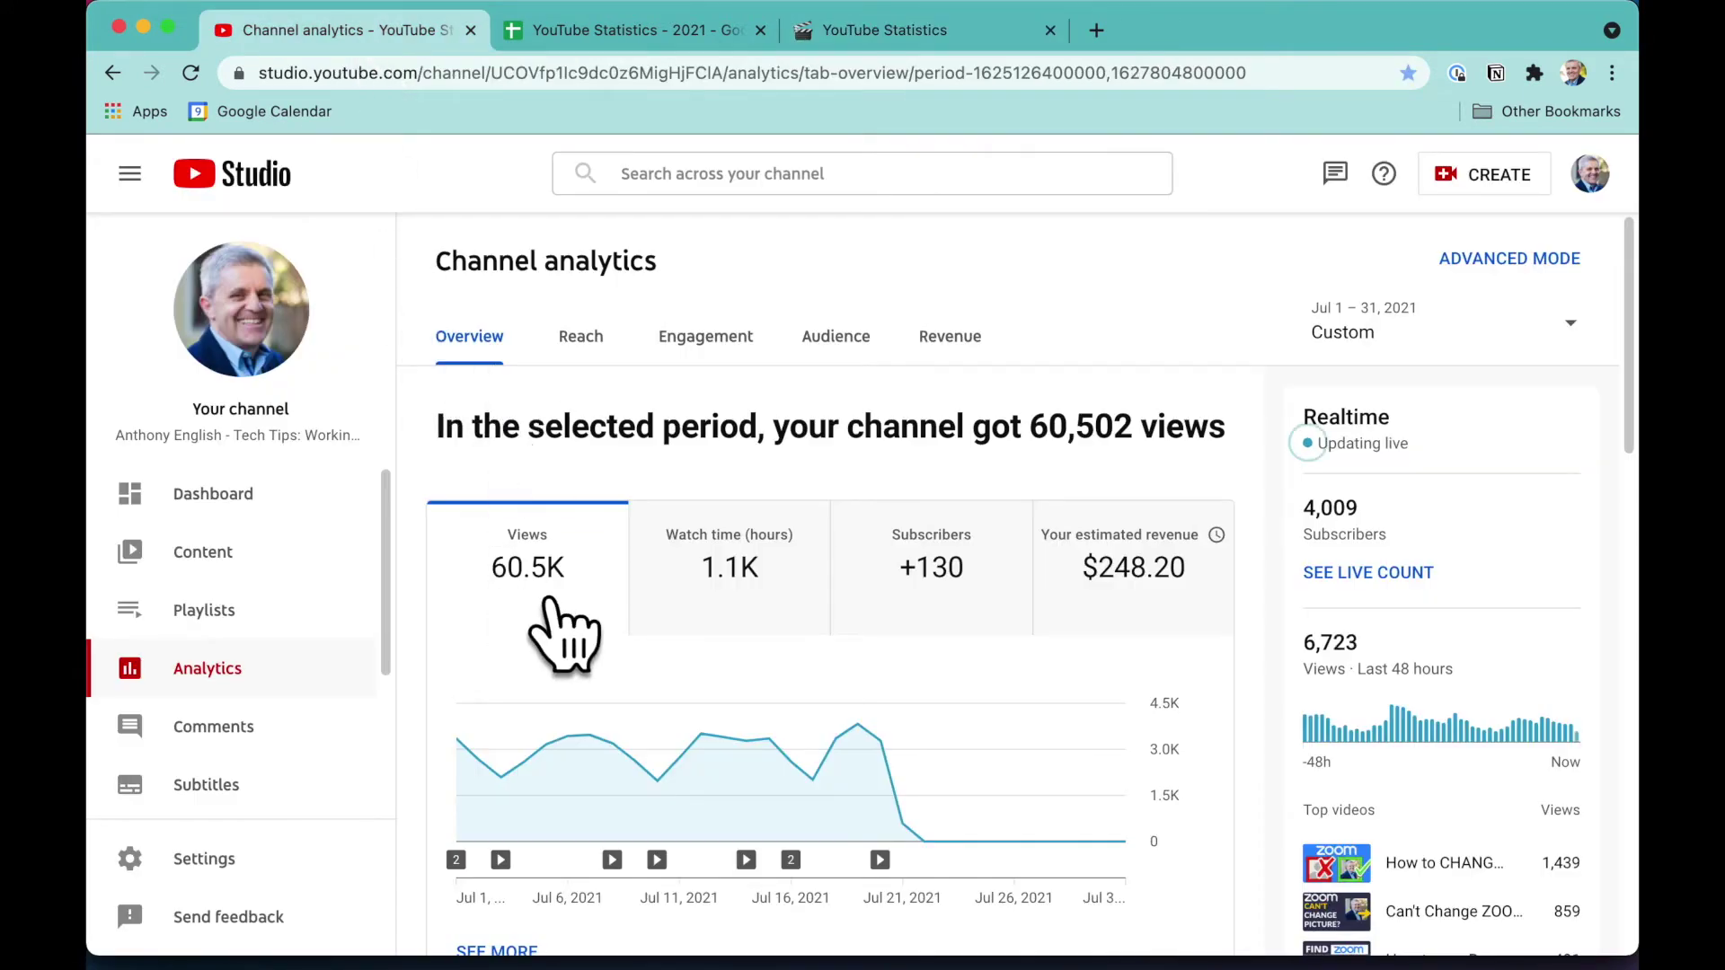
click(793, 611)
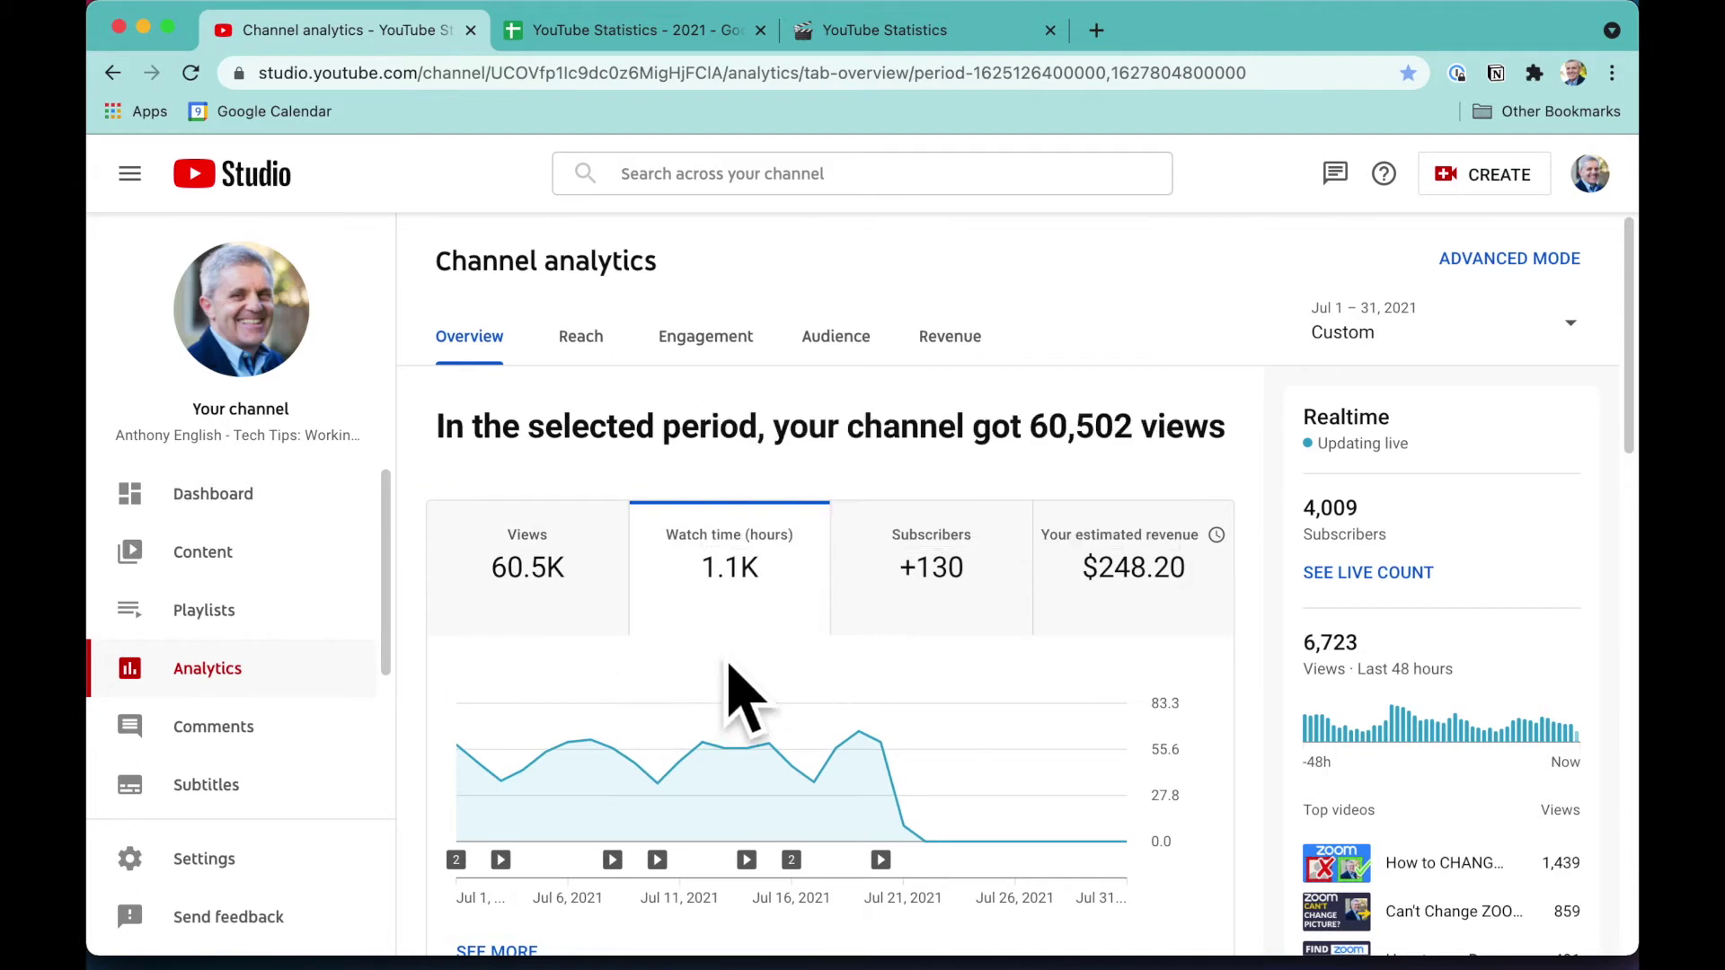
Step: Chart July subscriber gains in YouTube Studio, then return to the Notion Jul 21 record
click(982, 633)
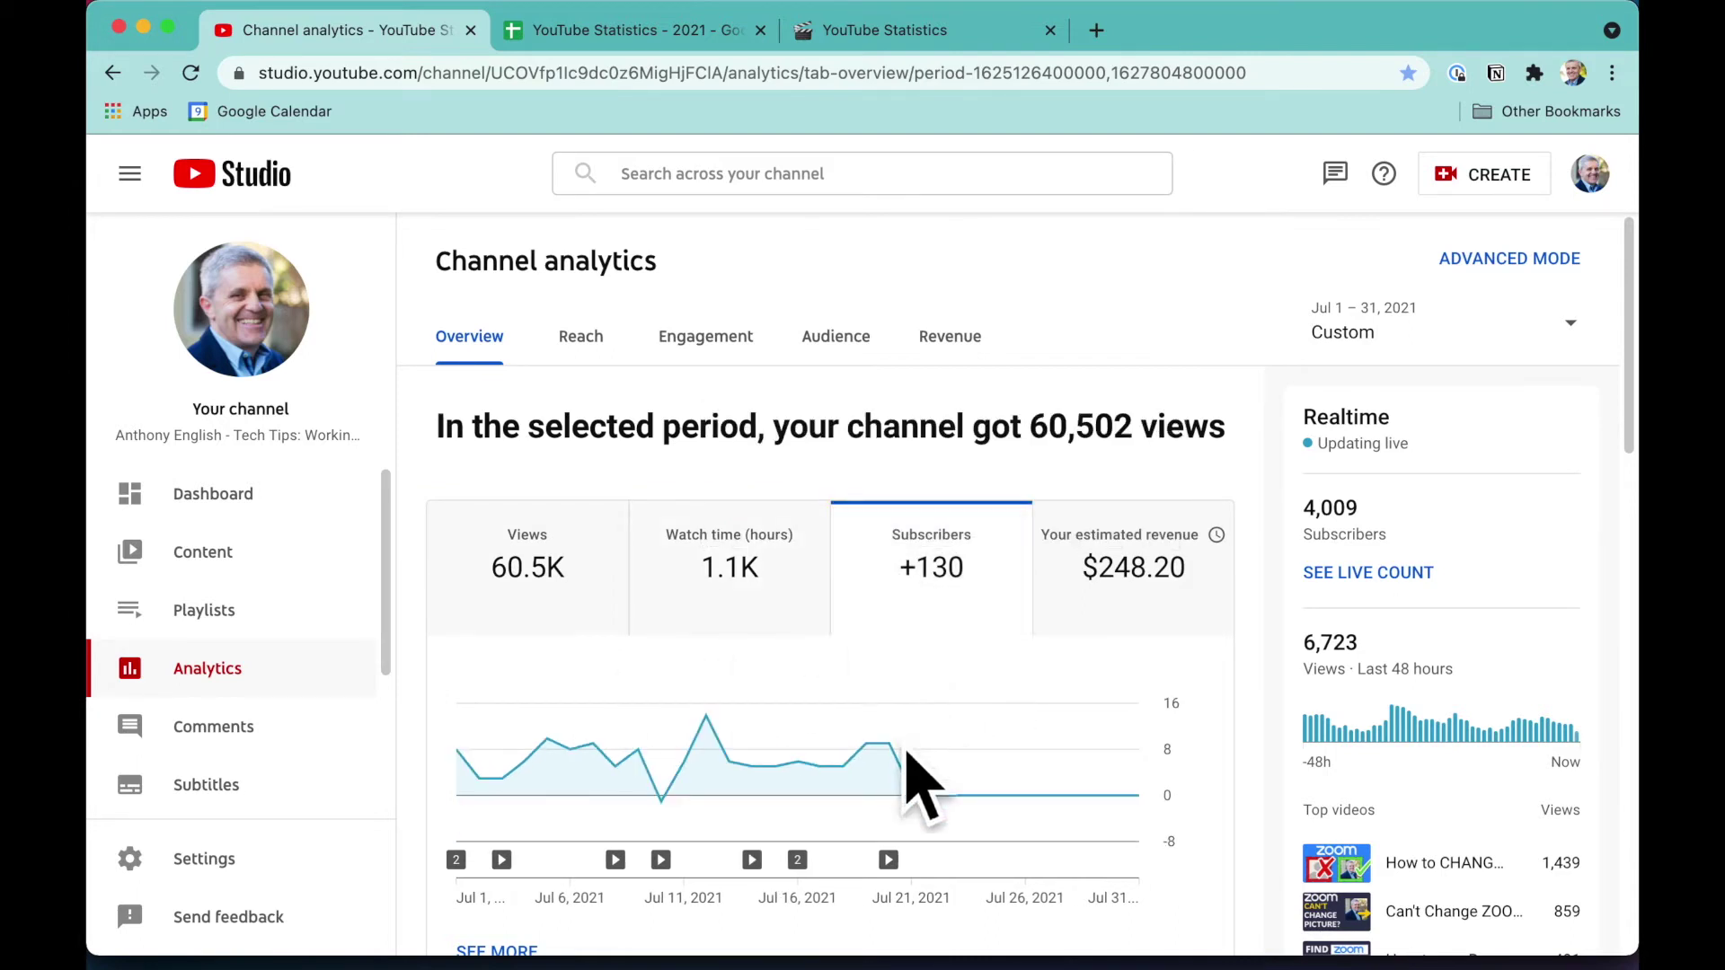
mouse_move(908, 765)
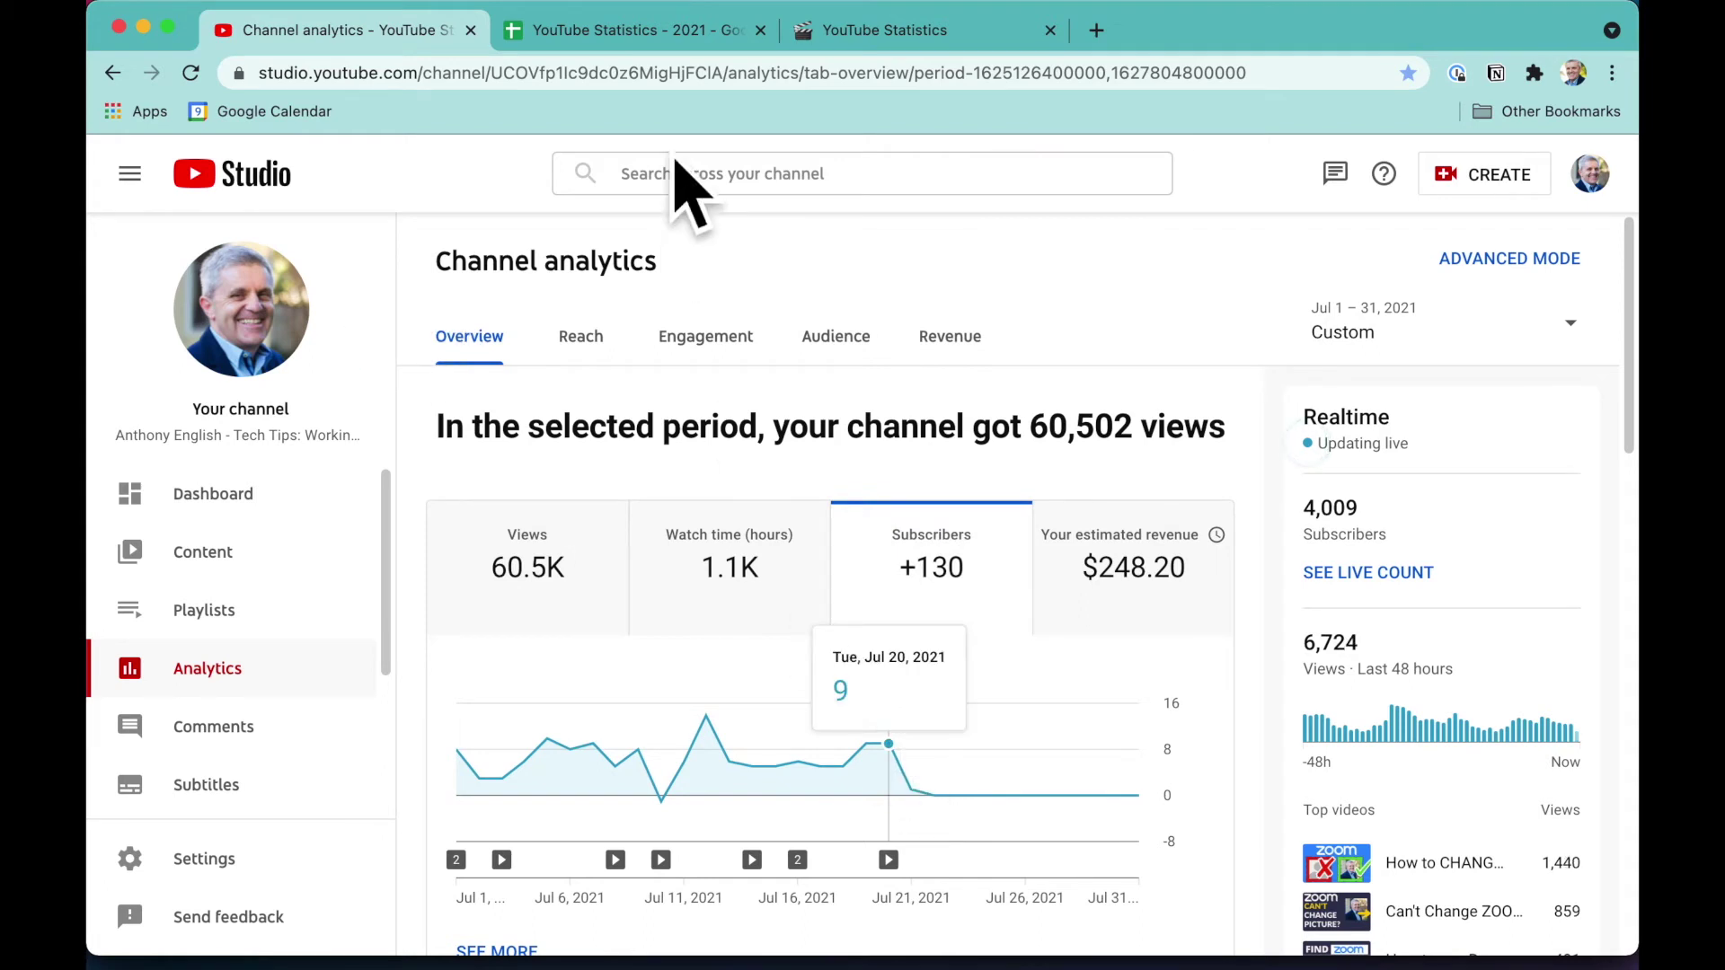
click(898, 36)
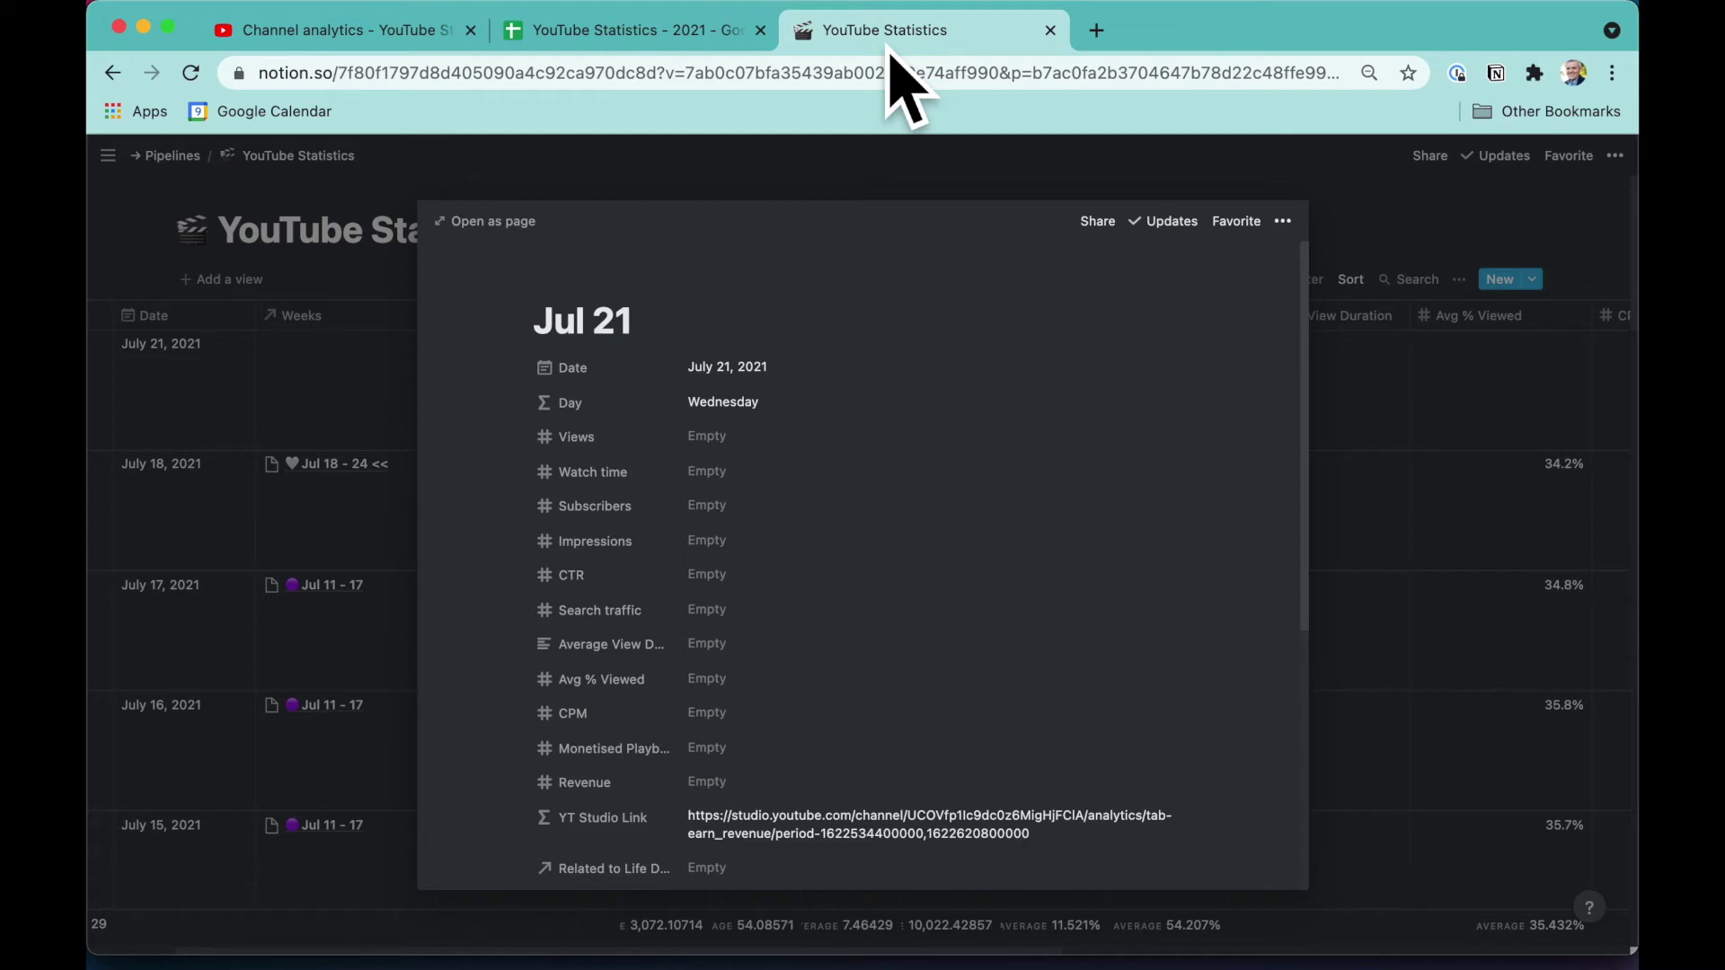
Step: Close the Jul 21 preview, scroll through the July rows, then bring up the Sheets tracker
click(340, 514)
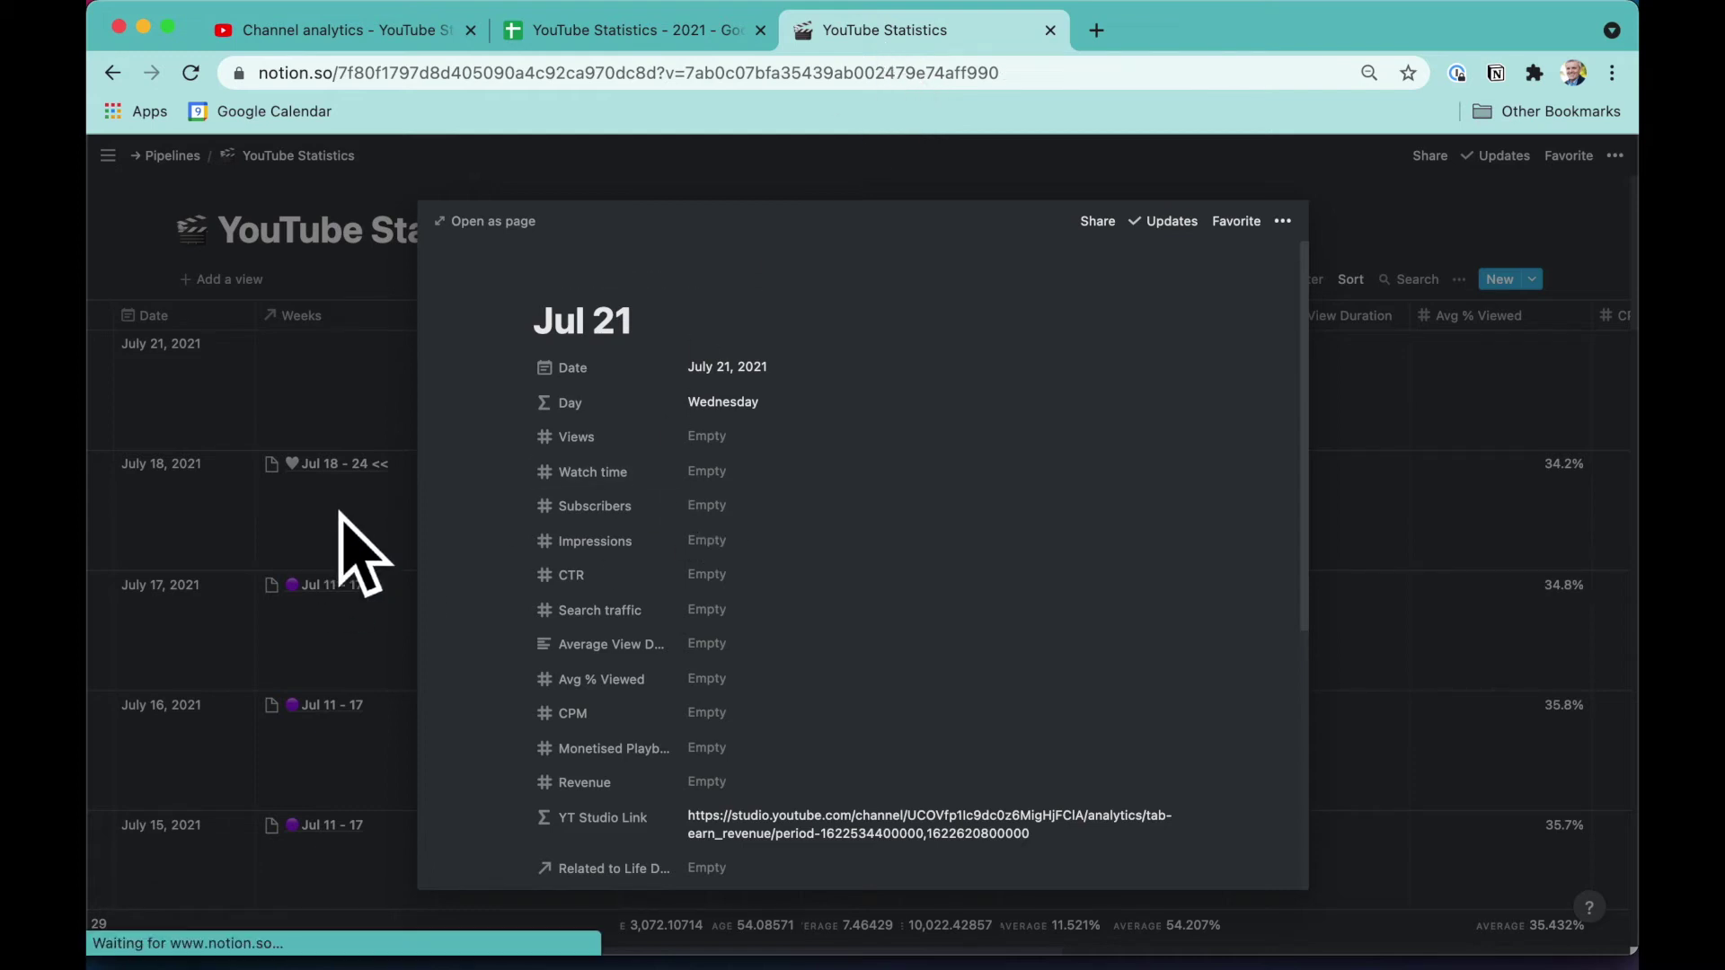
scroll(635, 809, down, 3)
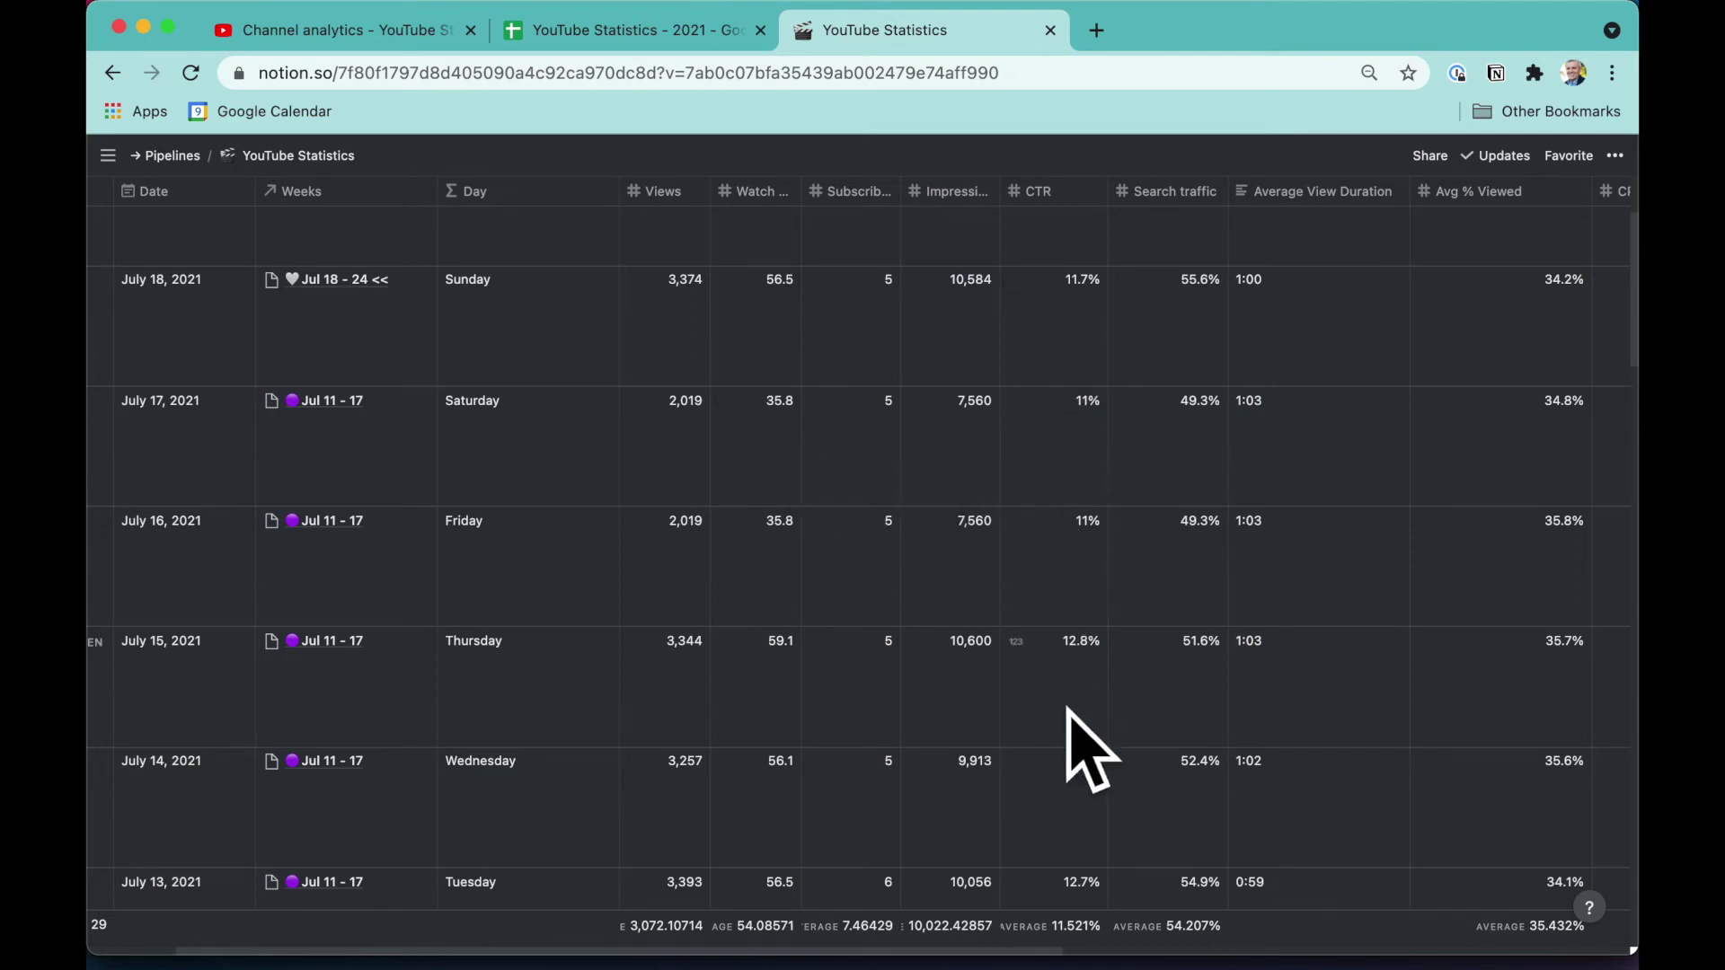
scroll(1069, 710, down, 2)
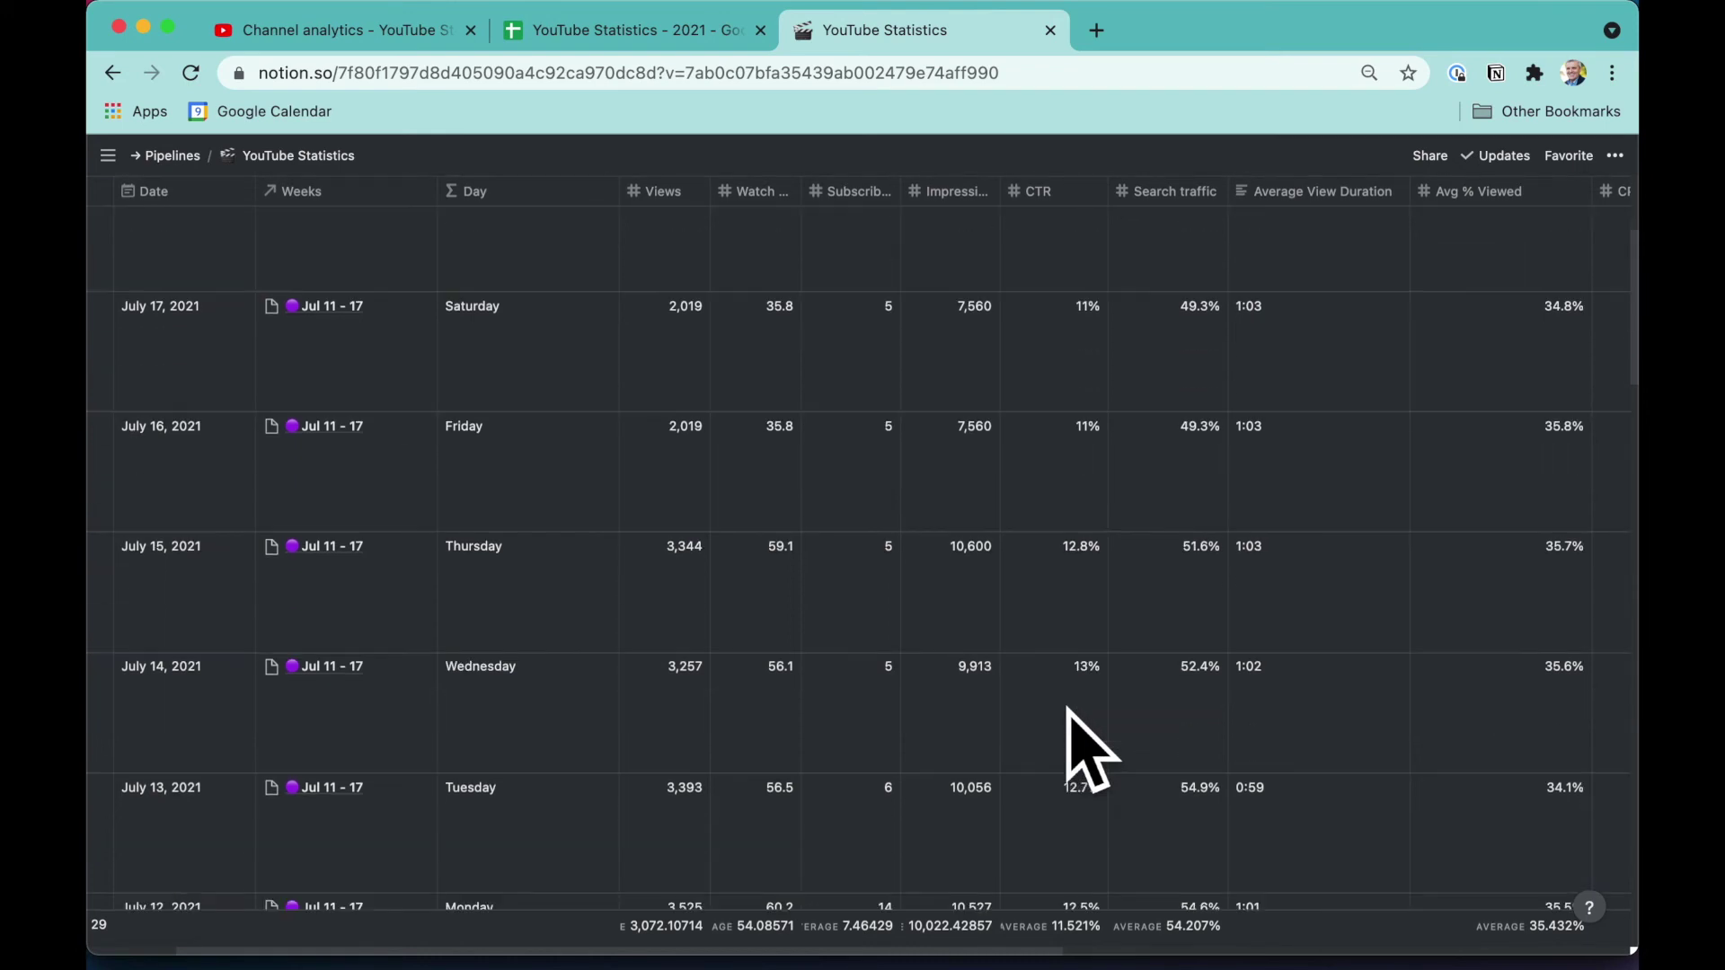
scroll(1090, 743, down, 2)
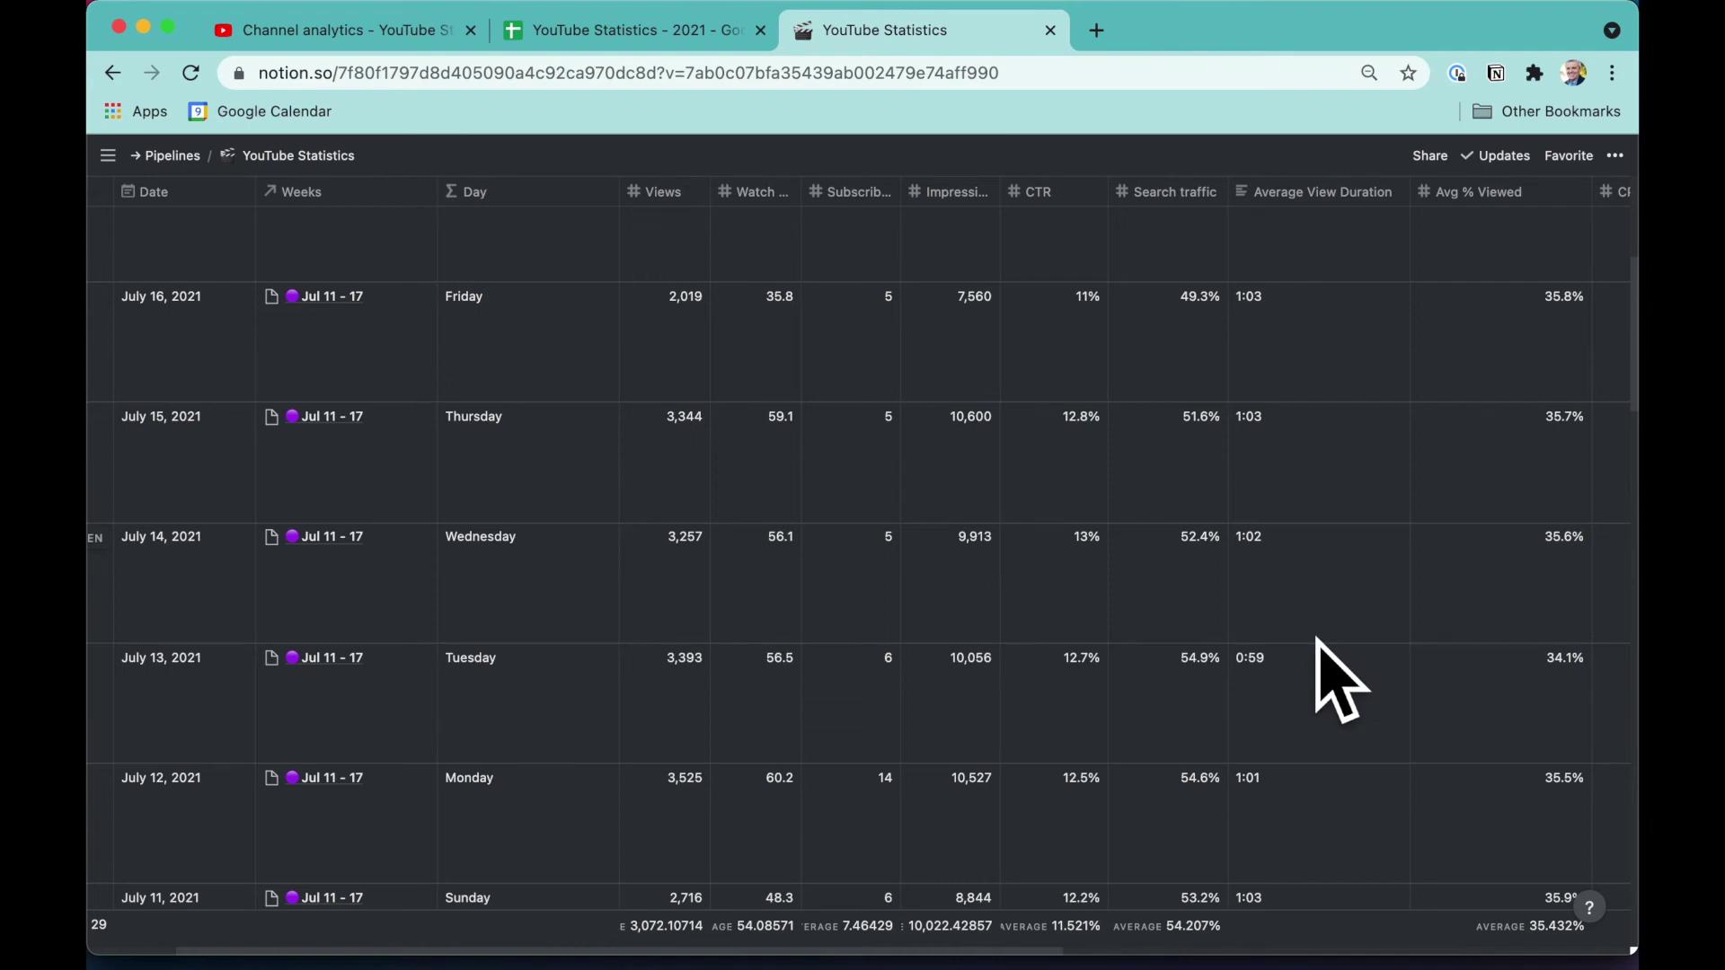
scroll(1341, 680, down, 2)
scroll(1341, 680, up, 5)
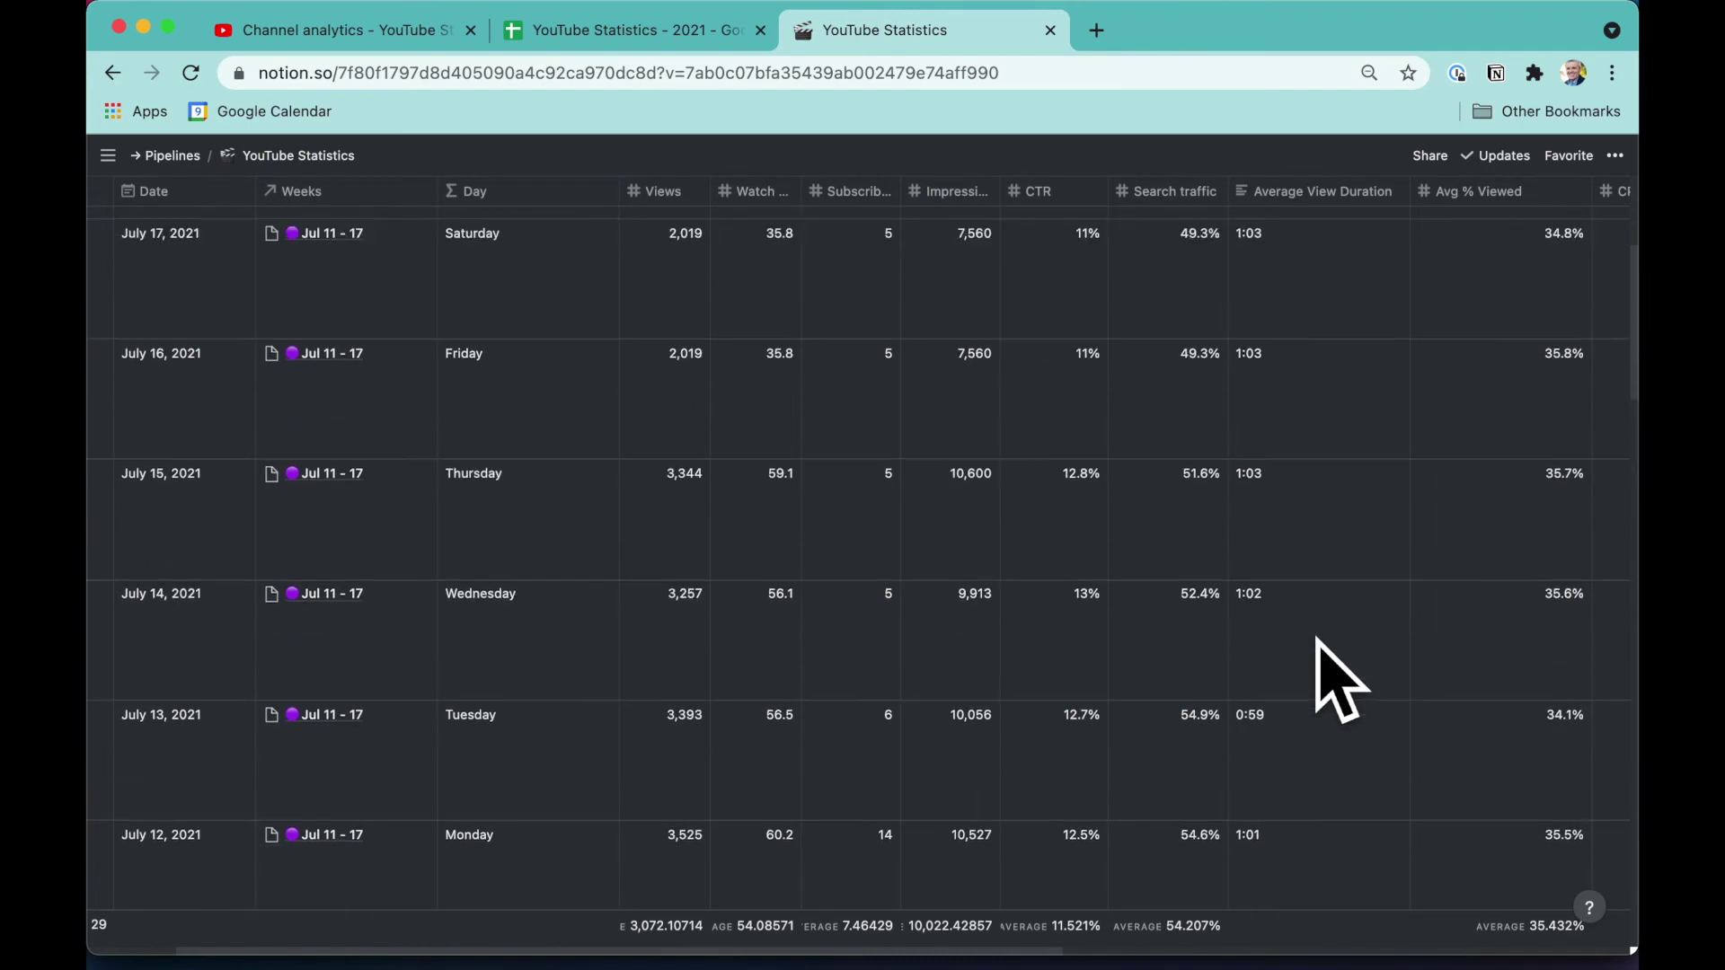
click(344, 45)
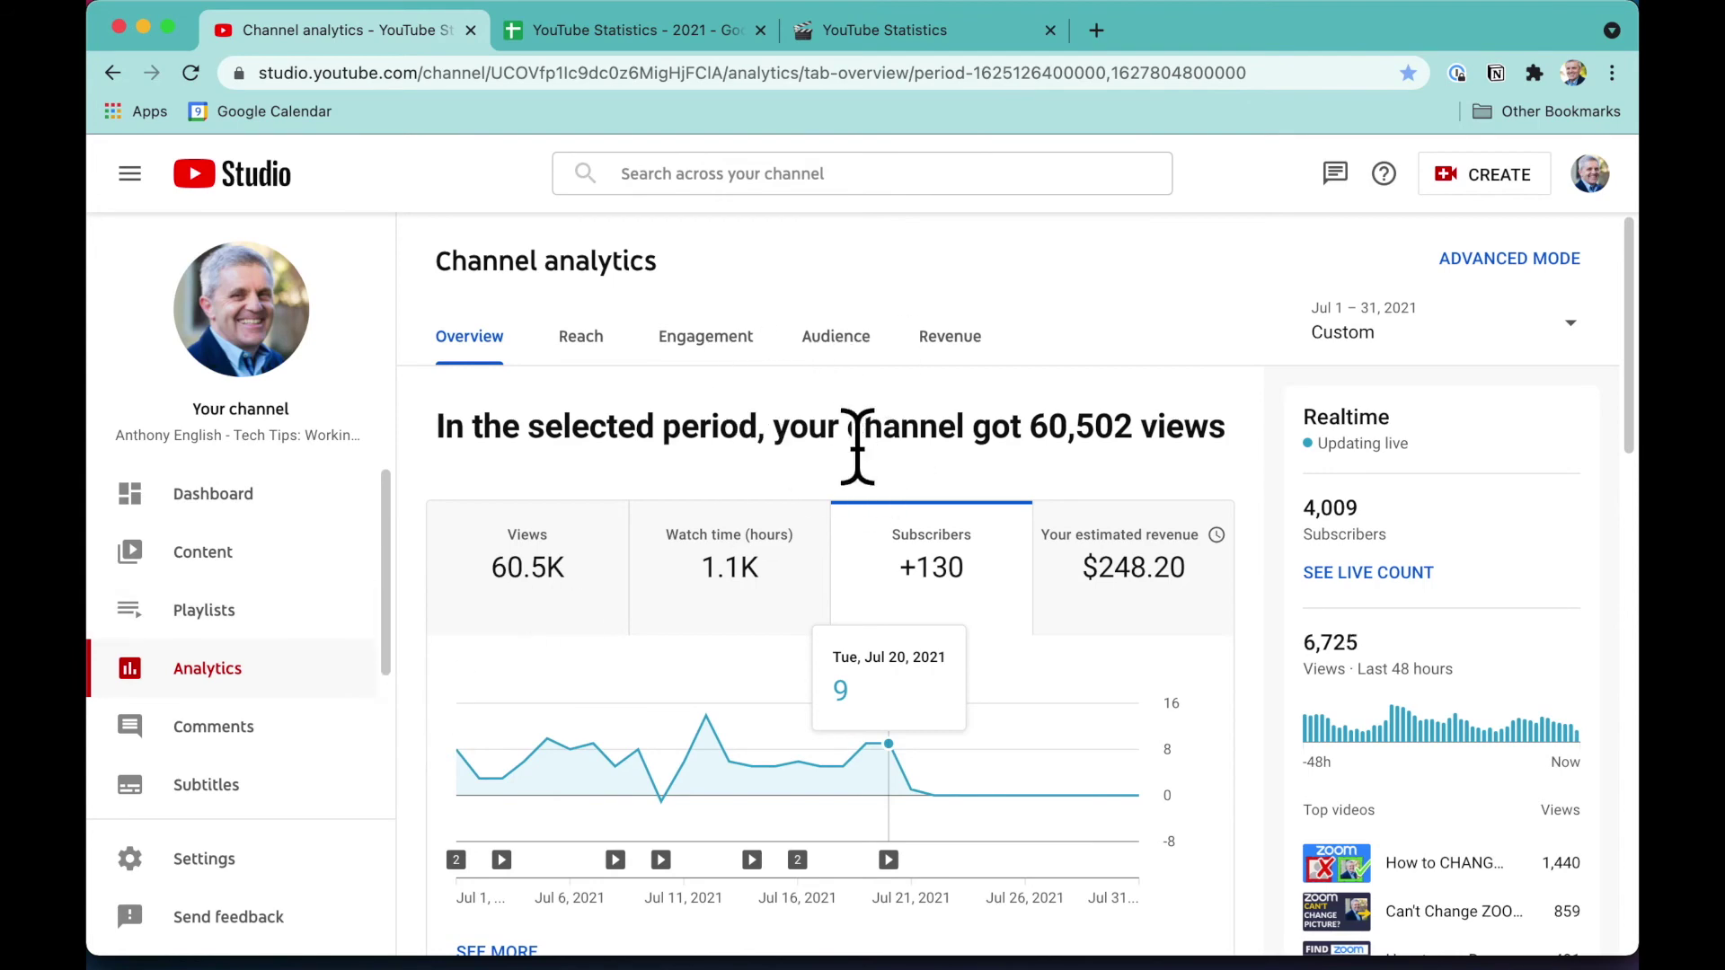
click(680, 41)
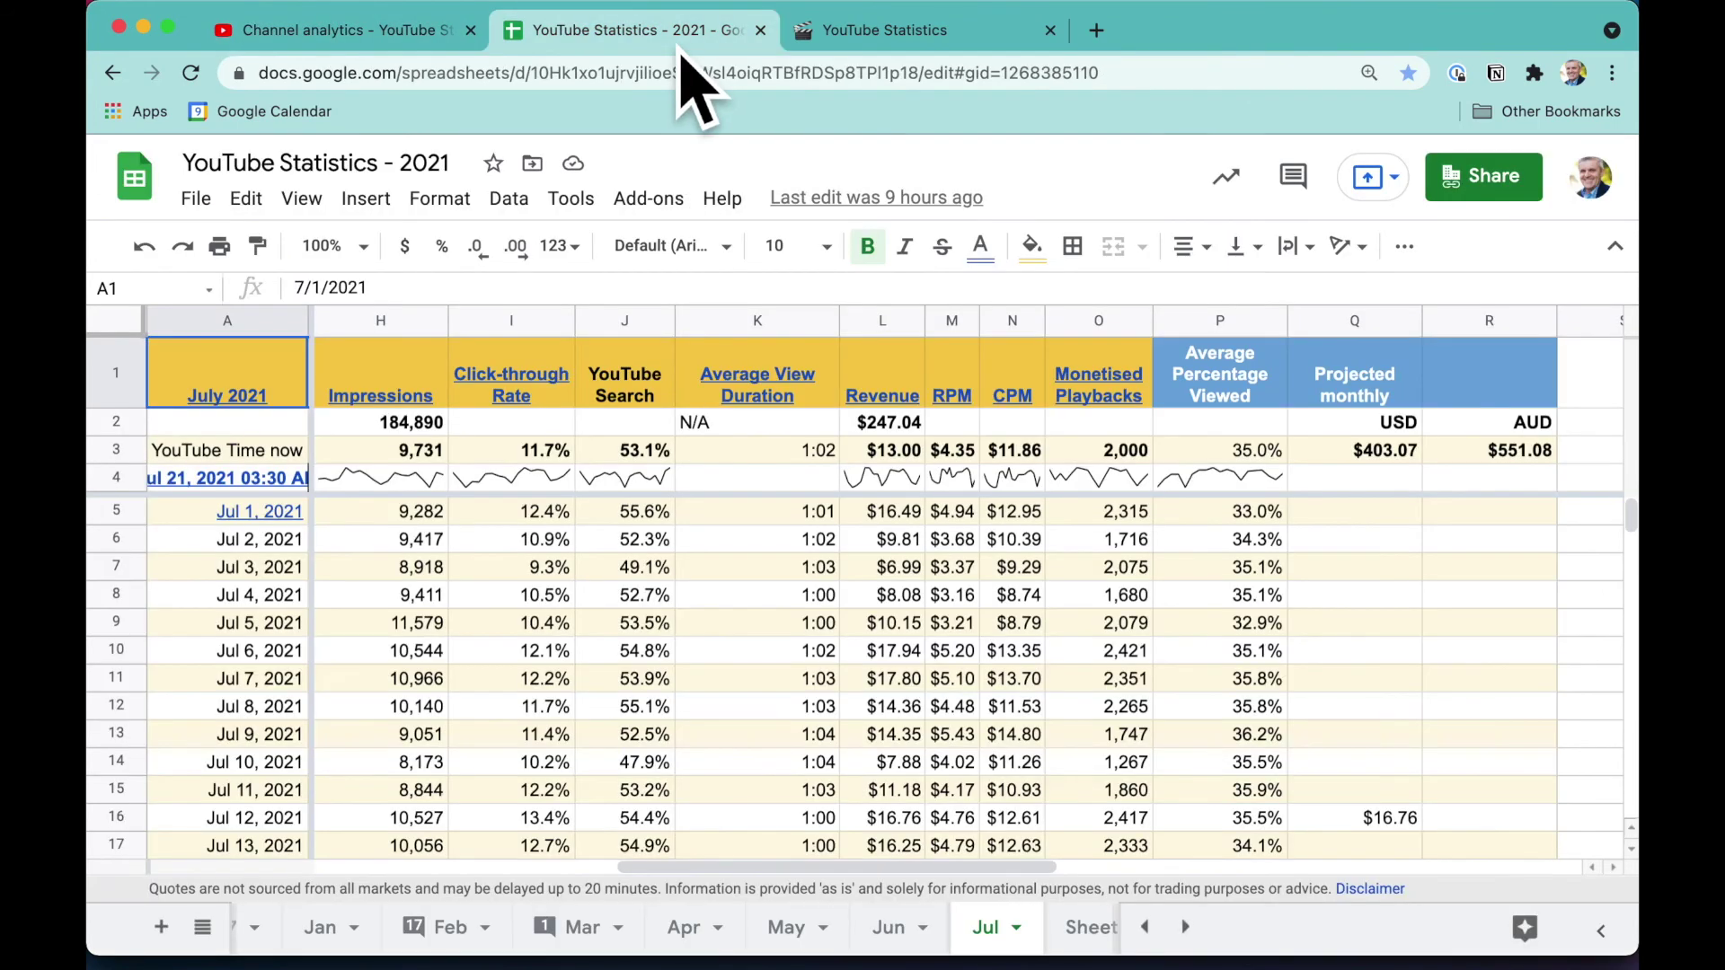
Step: Glance at the Notion table, then return to the Google Sheets tracker and scroll left
click(961, 38)
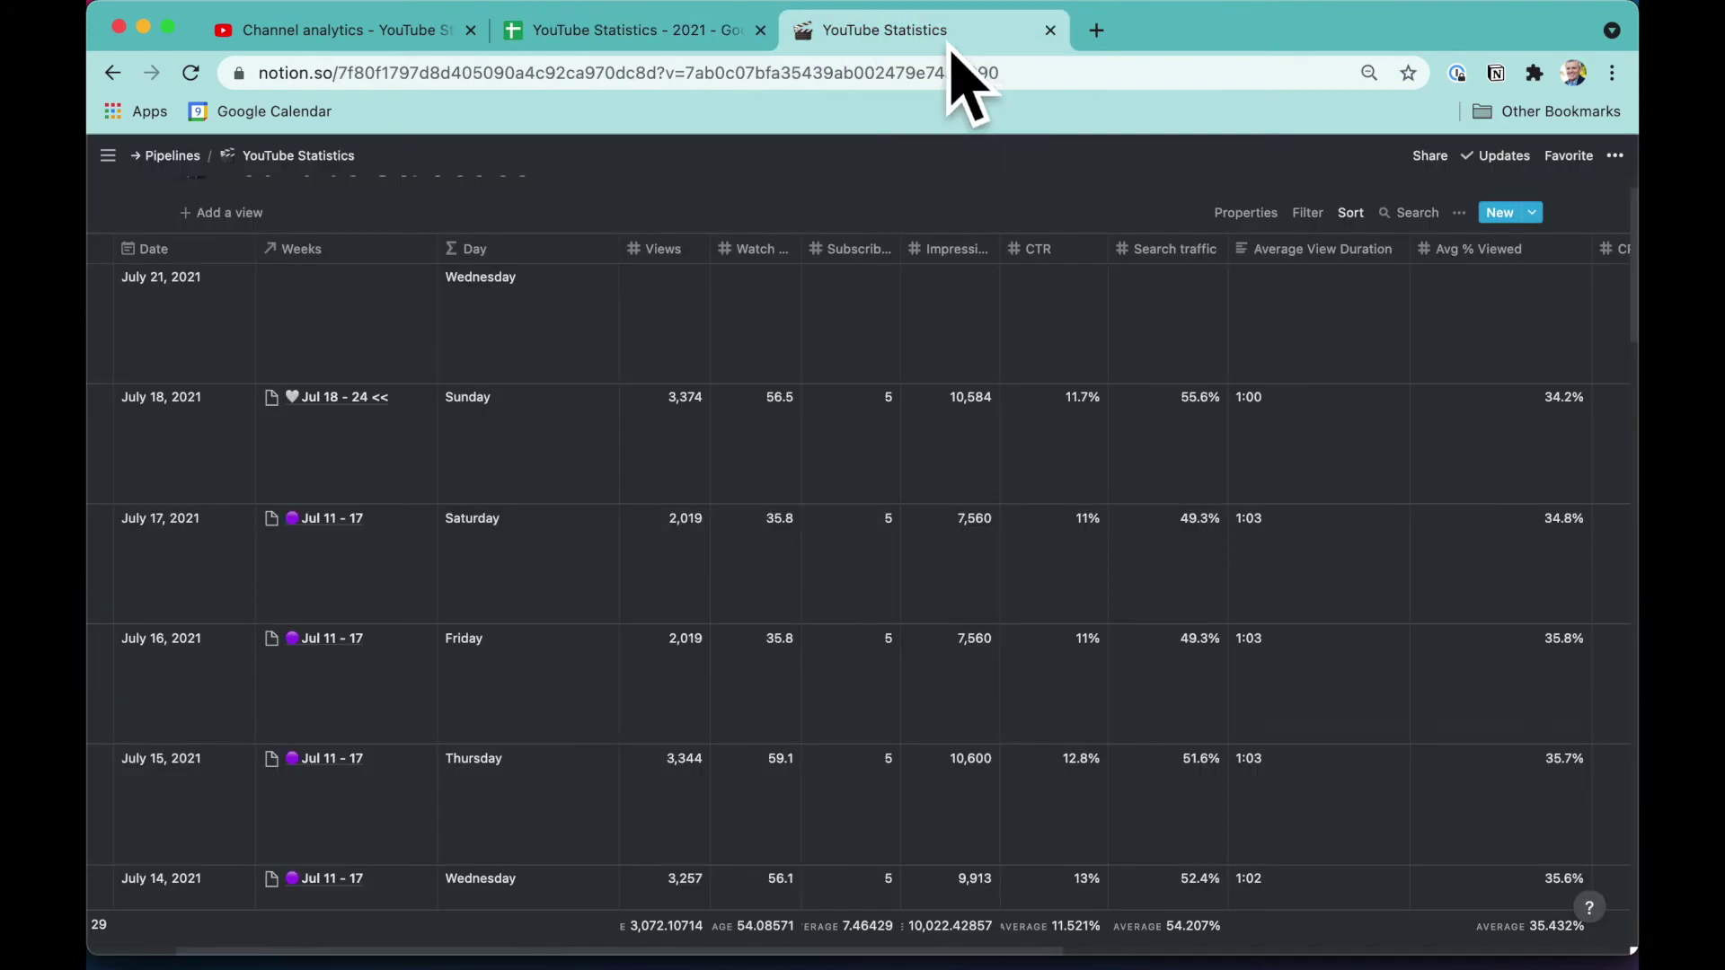
click(598, 40)
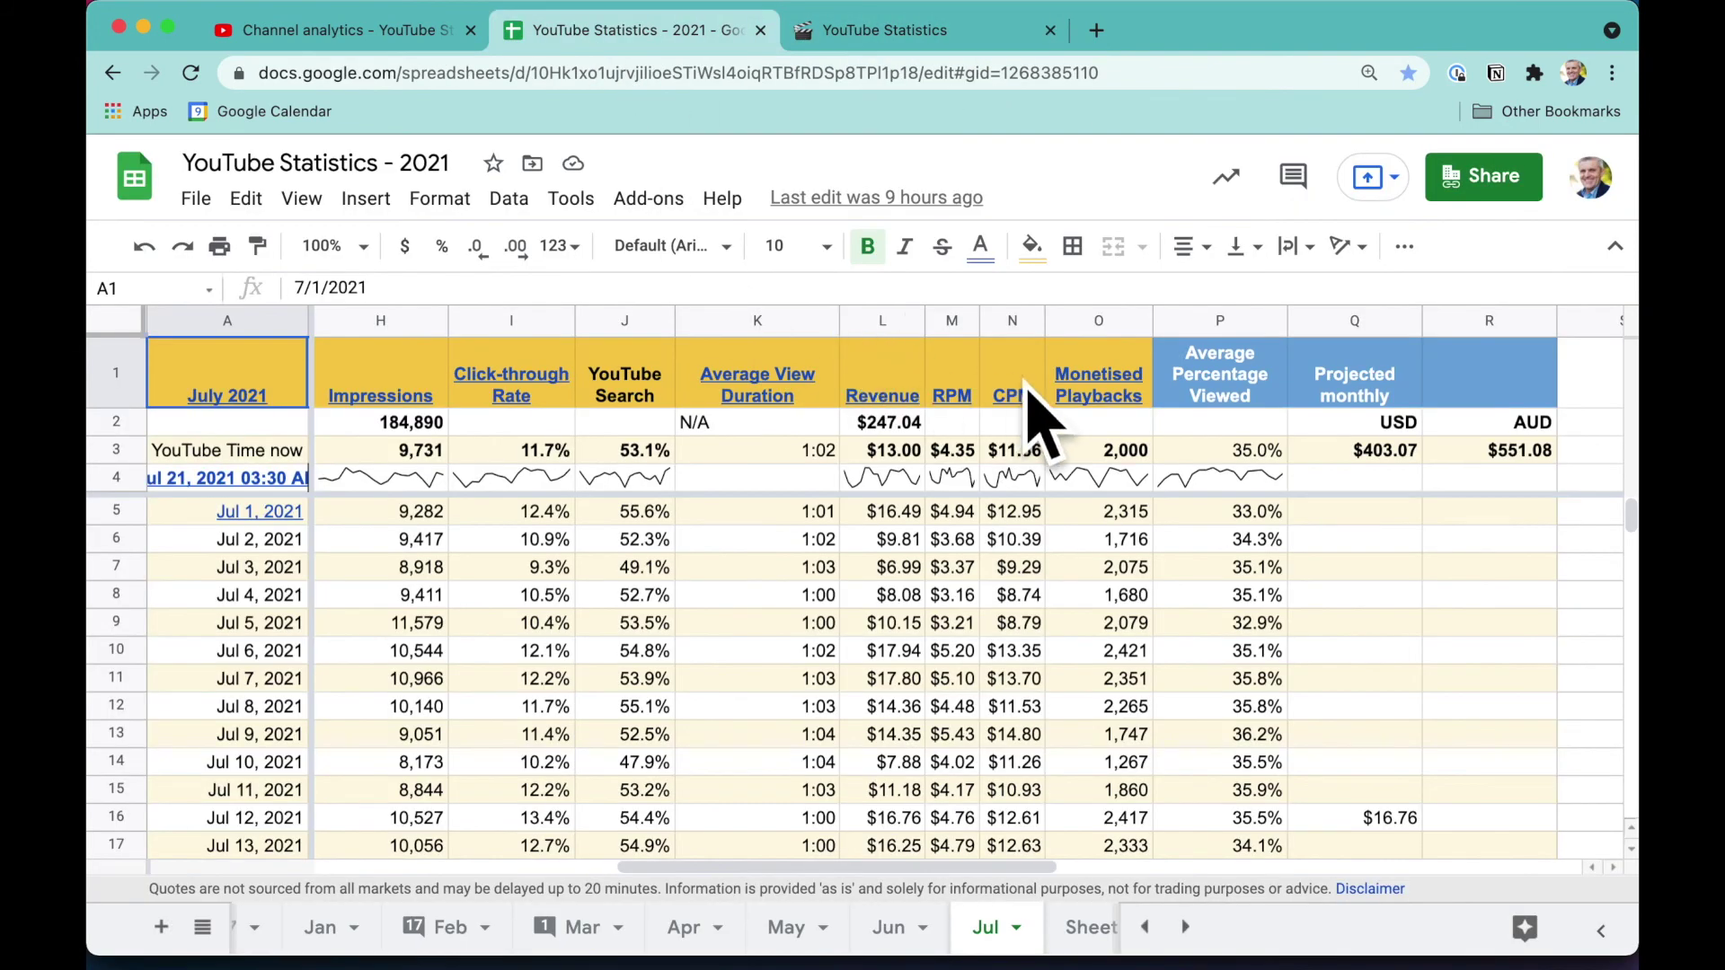
mouse_move(1027, 384)
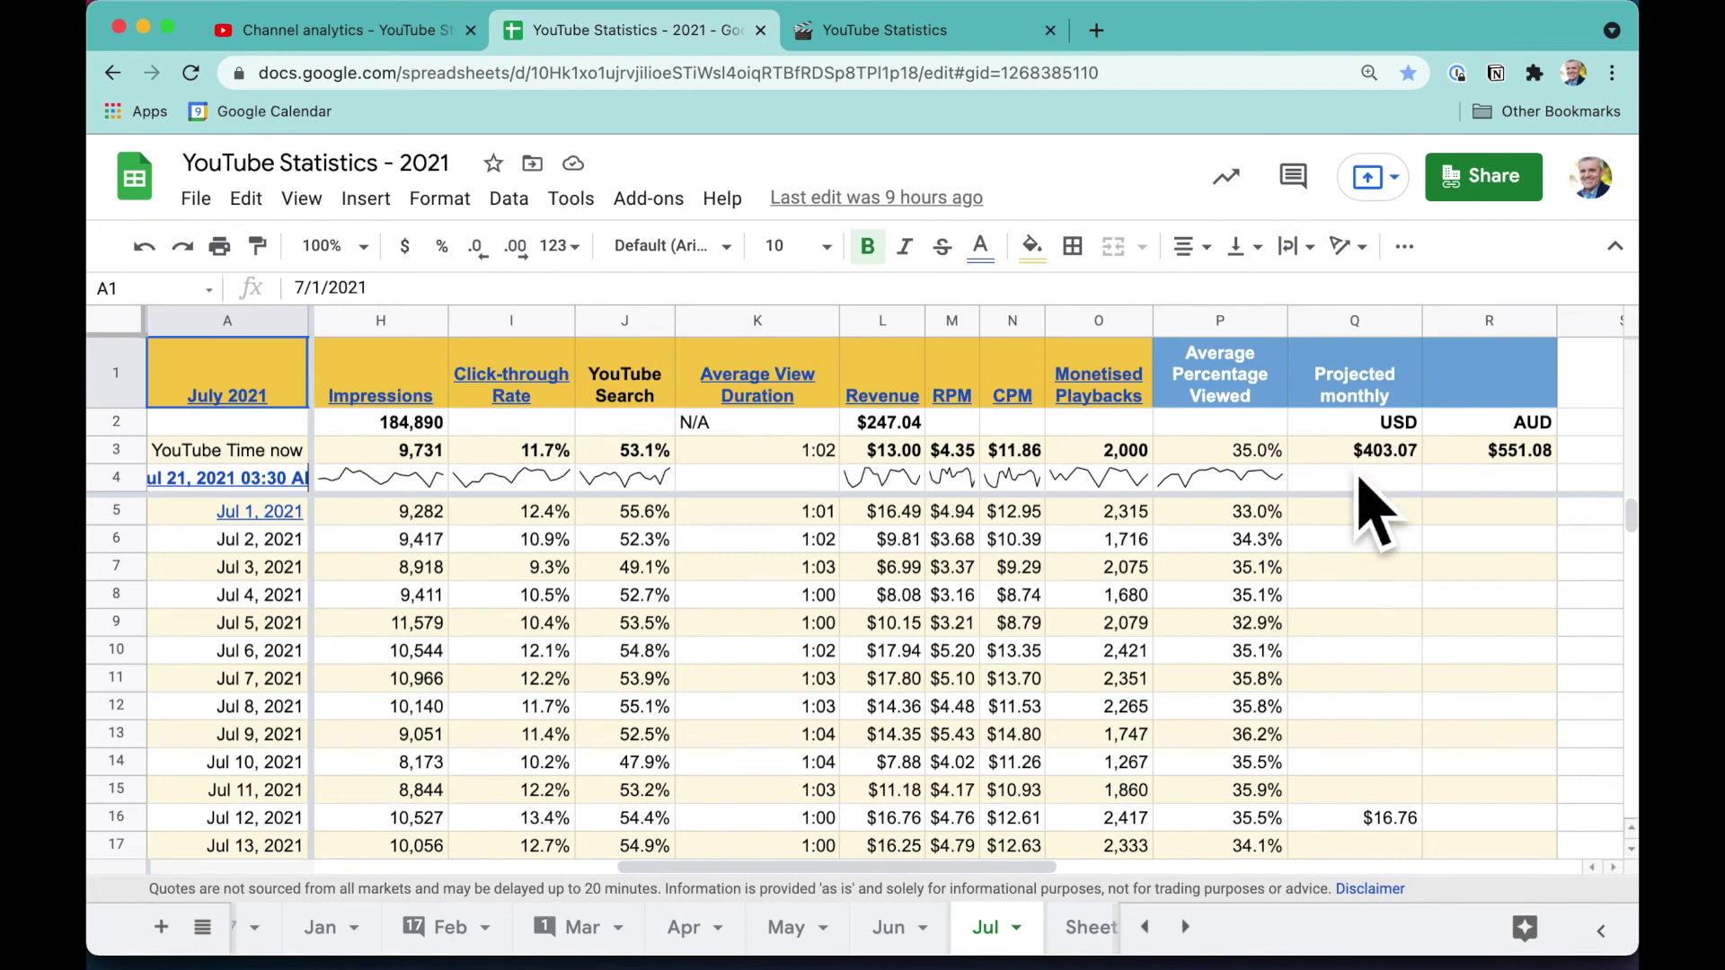
scroll(354, 940, left, 3)
Step: Switch to the Summary sheet and scroll right to the USD and AUD REVENUE columns
click(305, 927)
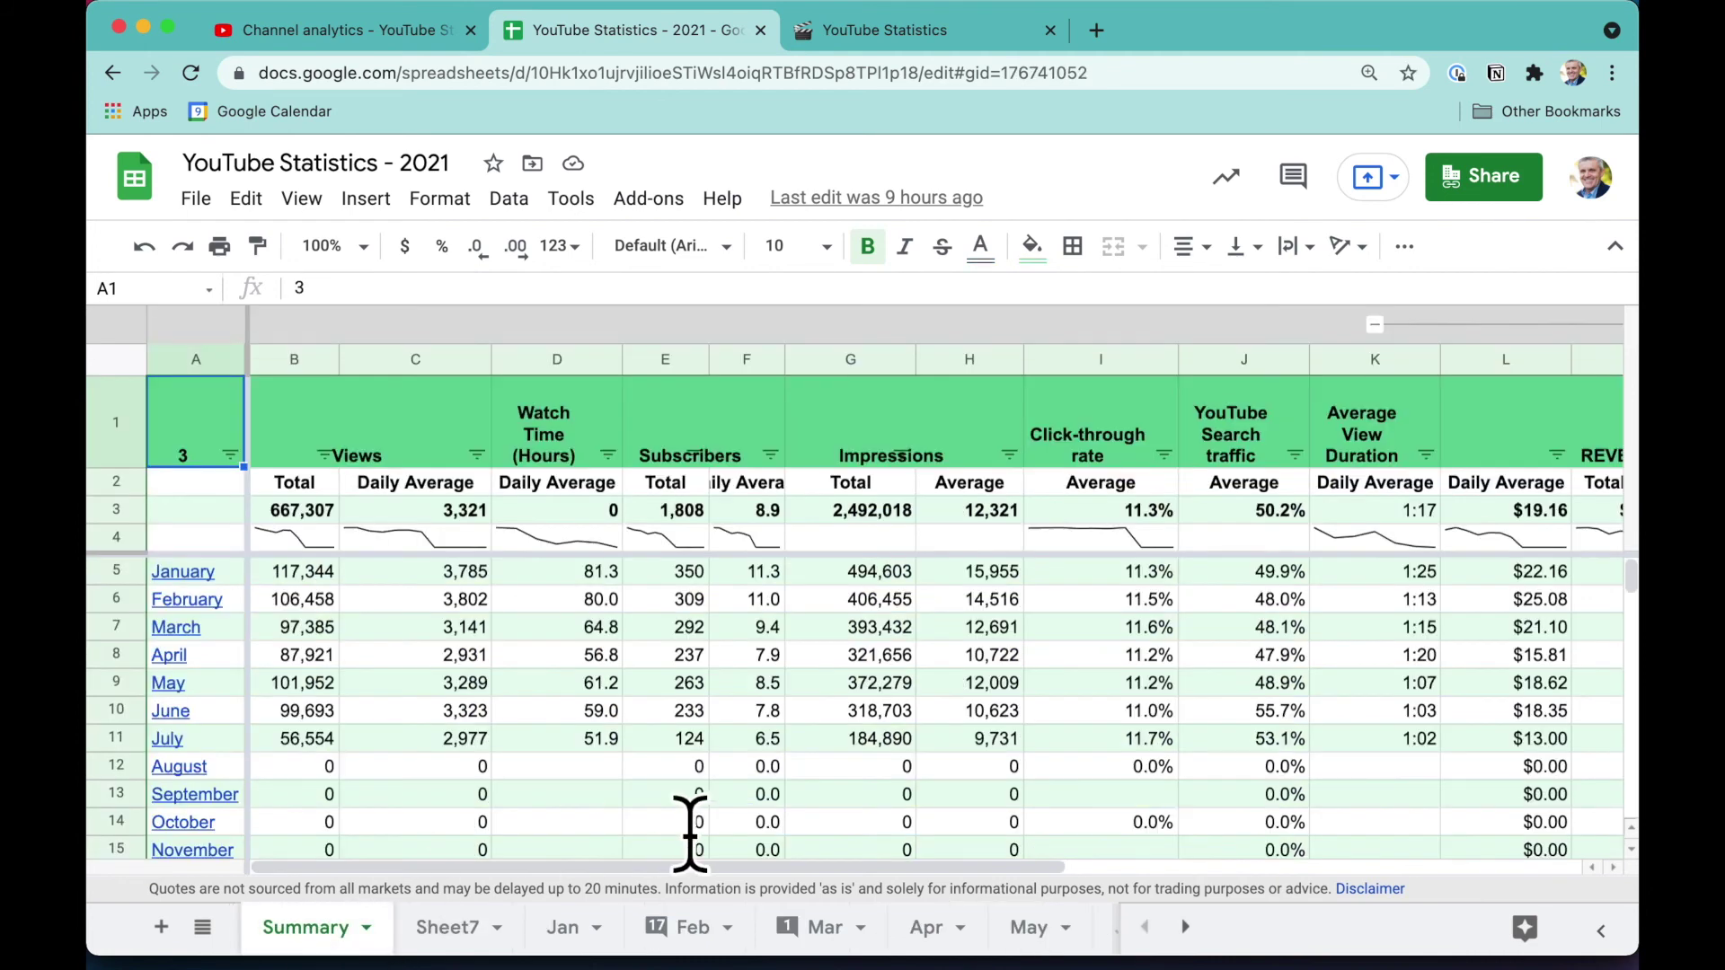
scroll(1143, 808, right, 5)
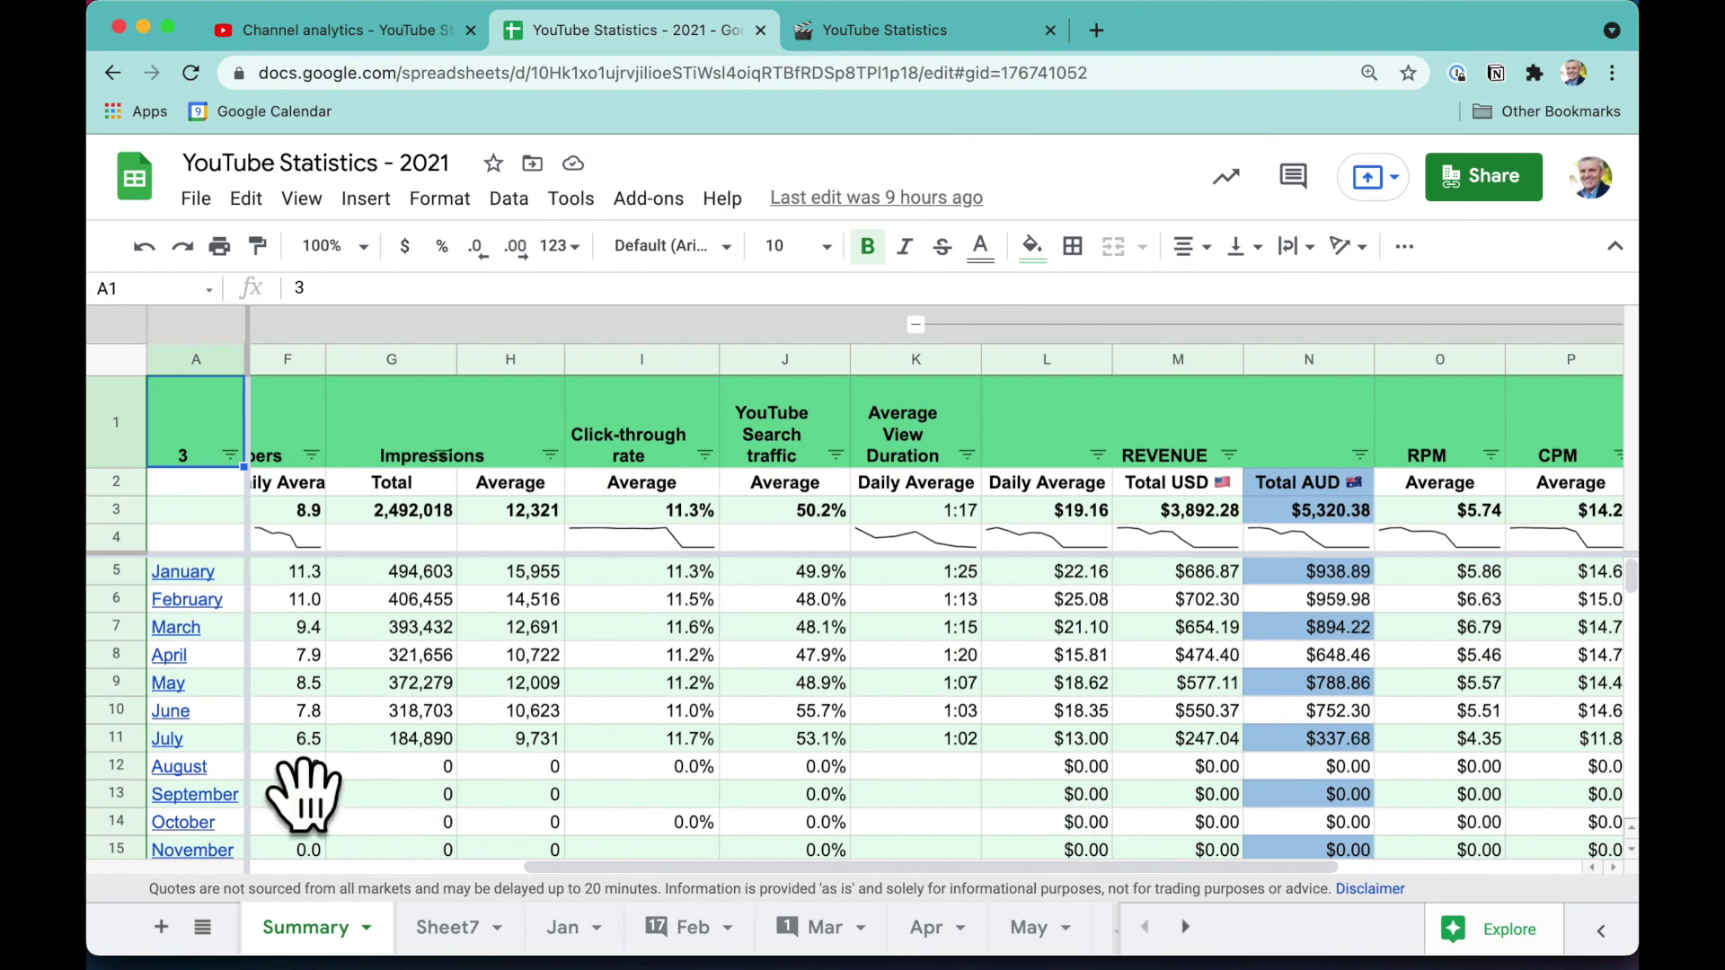
mouse_move(241, 762)
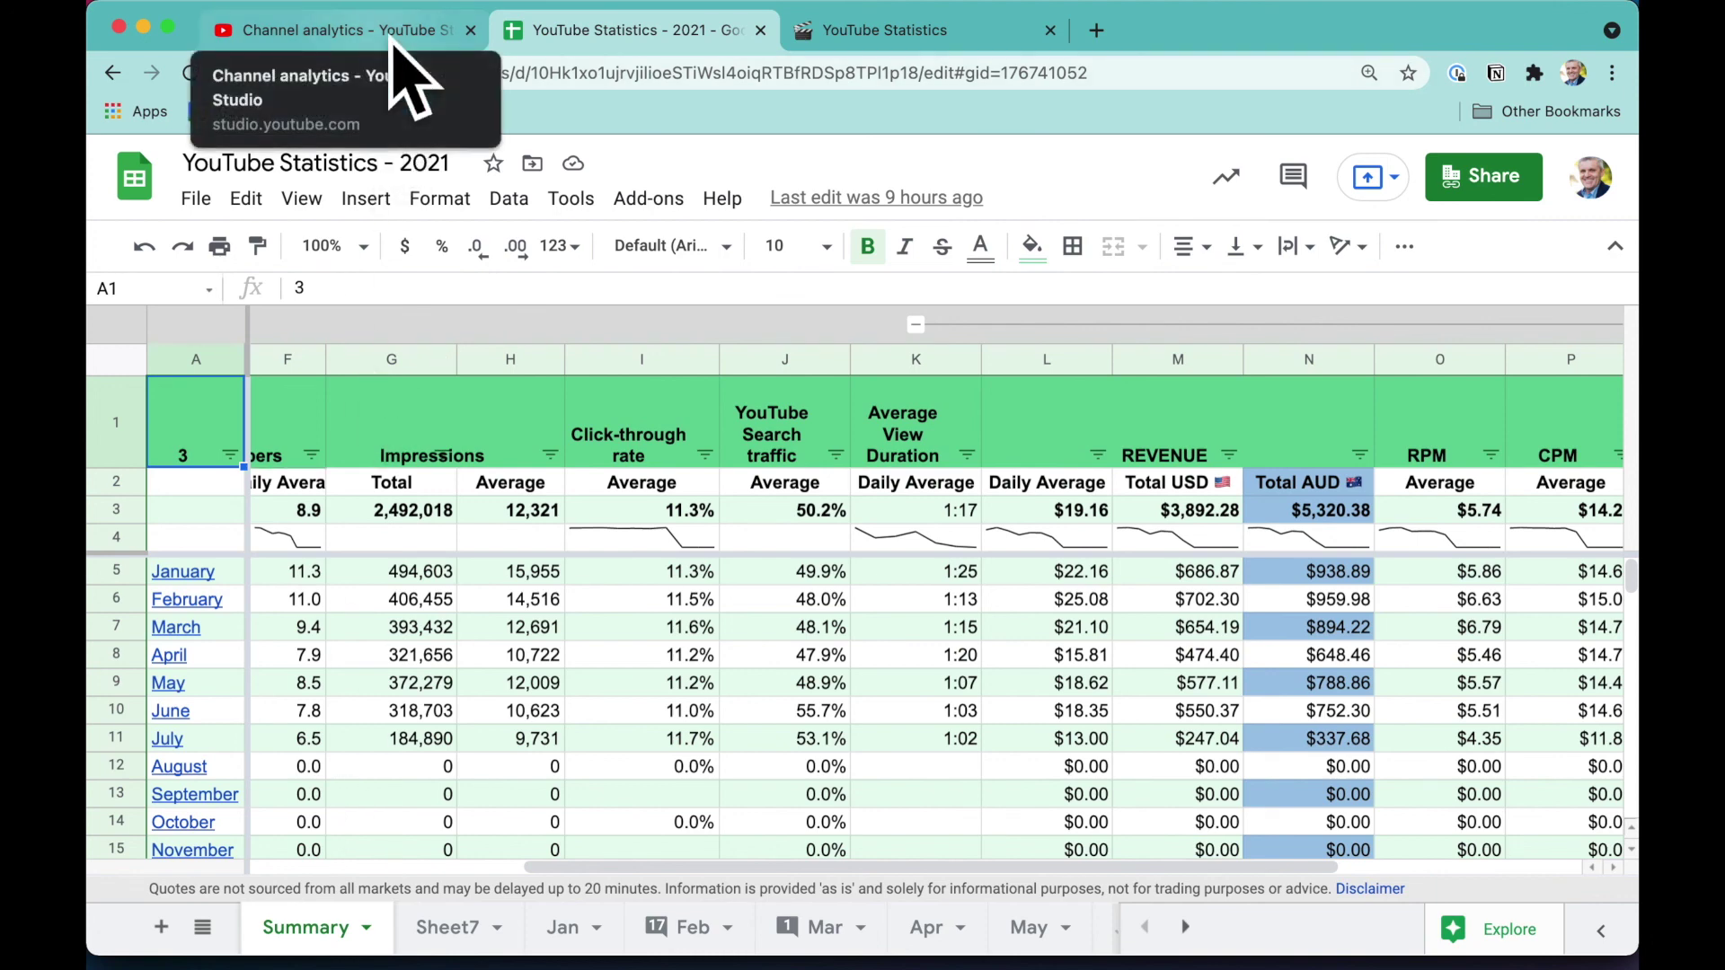
Step: Return to YouTube Studio's July channel analytics and open the Content page
click(393, 45)
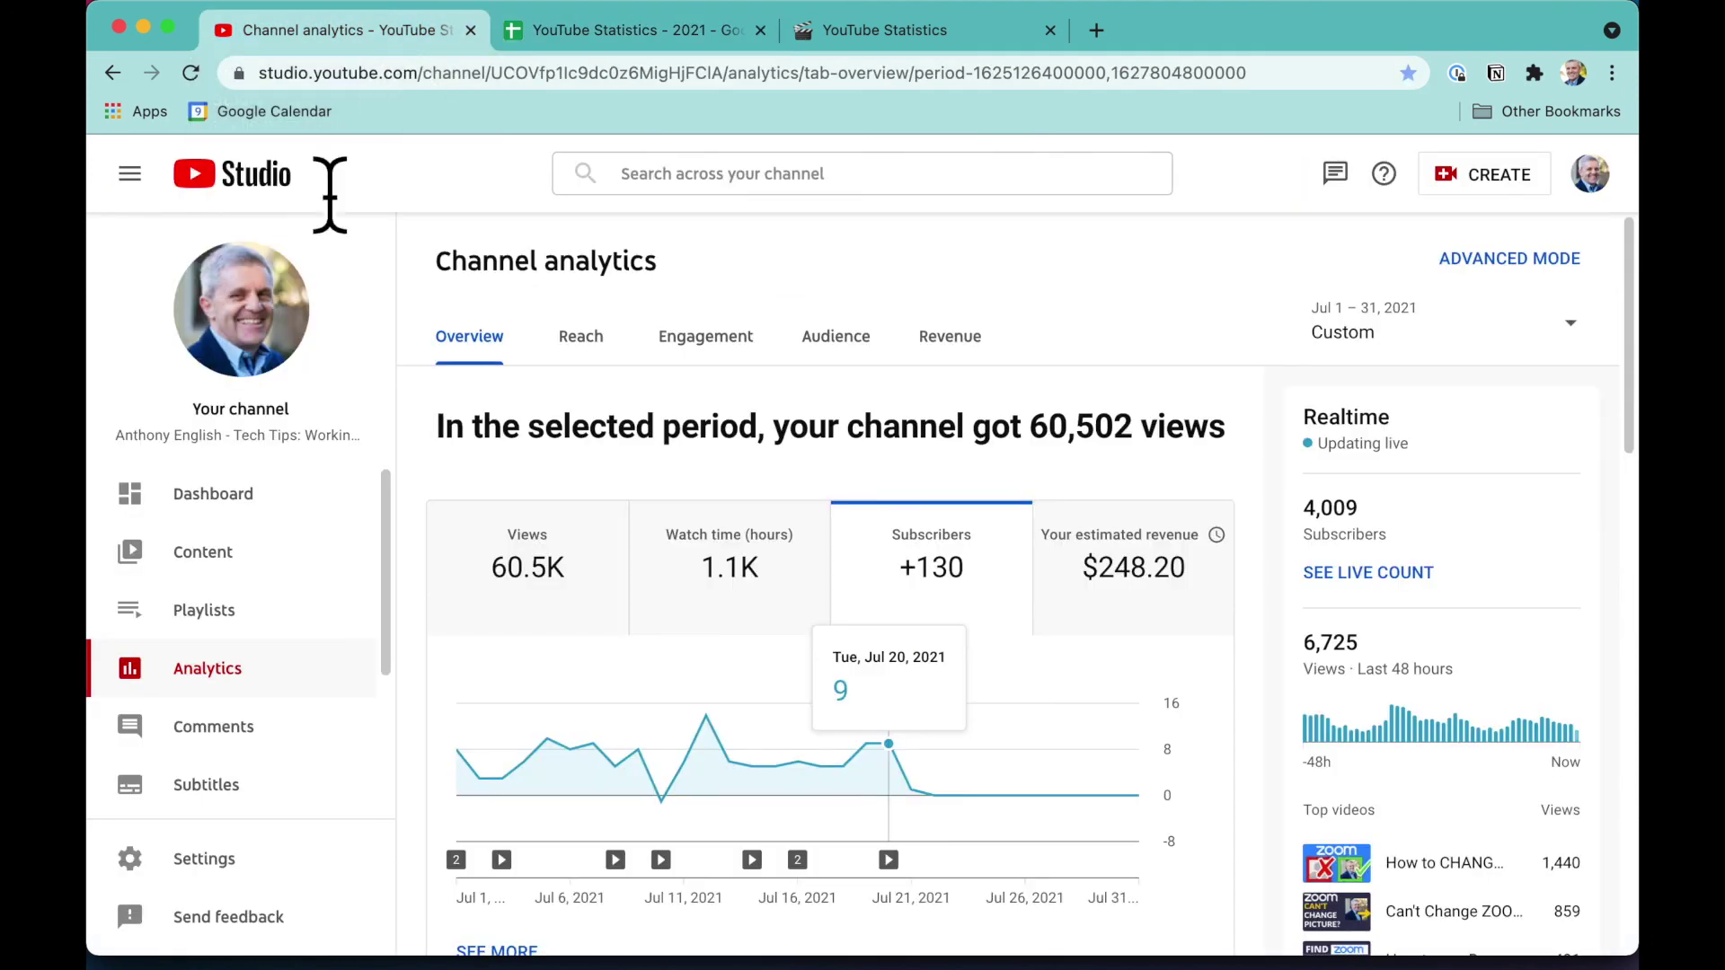
click(251, 579)
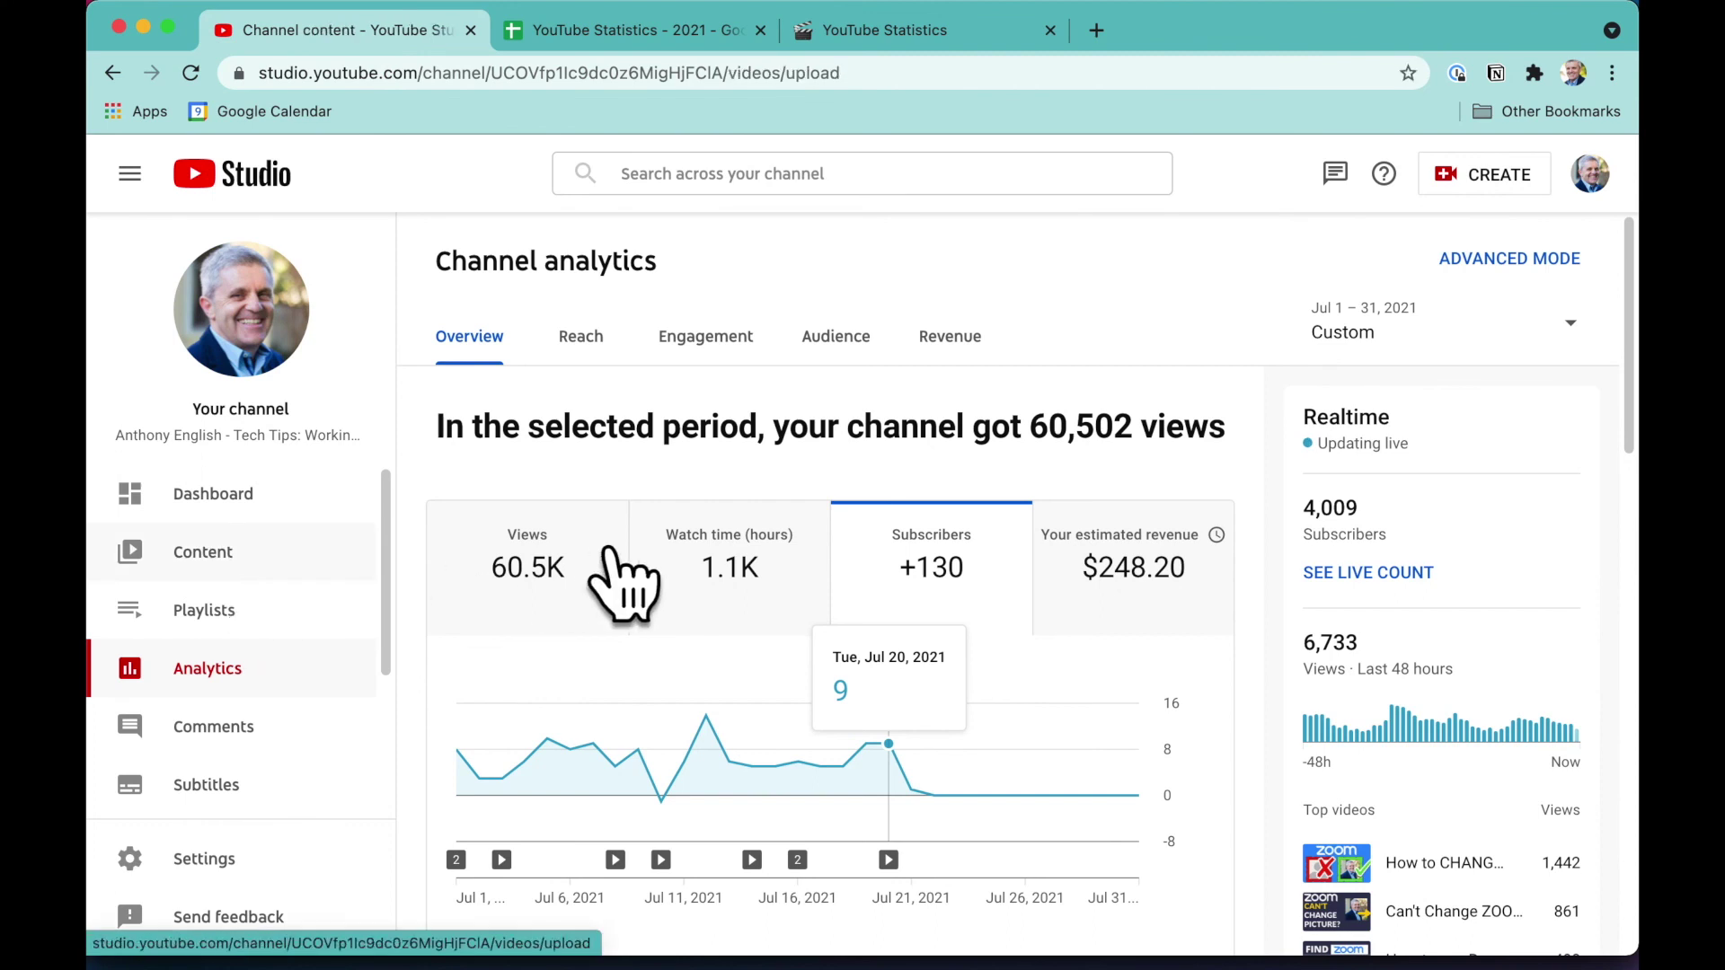